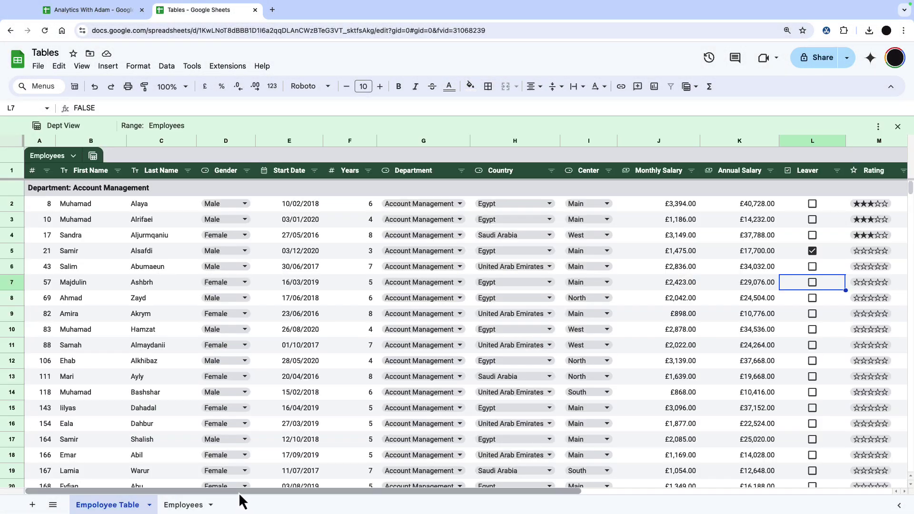
Scroll across and down the grouped Dept View of the Employee Table to inspect it.
scroll(257, 497, right, 3)
scroll(281, 502, right, 2)
scroll(247, 500, left, 6)
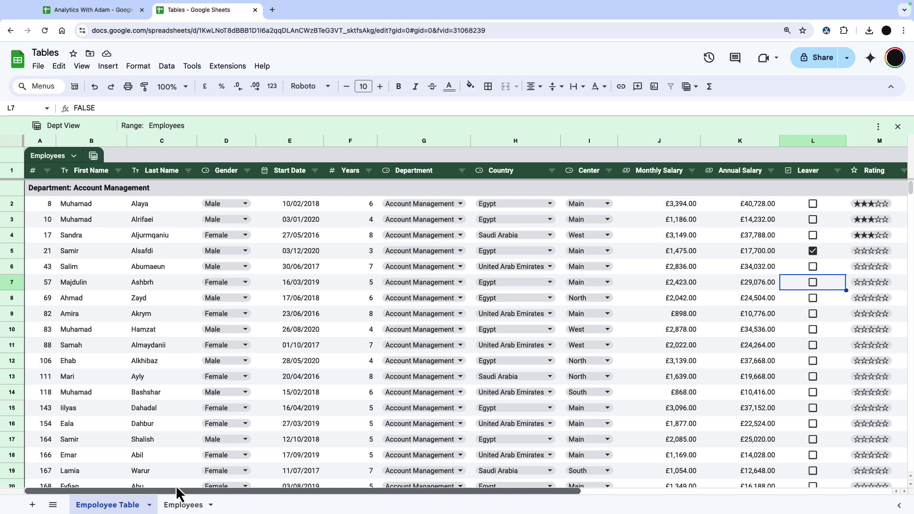
scroll(197, 374, down, 20)
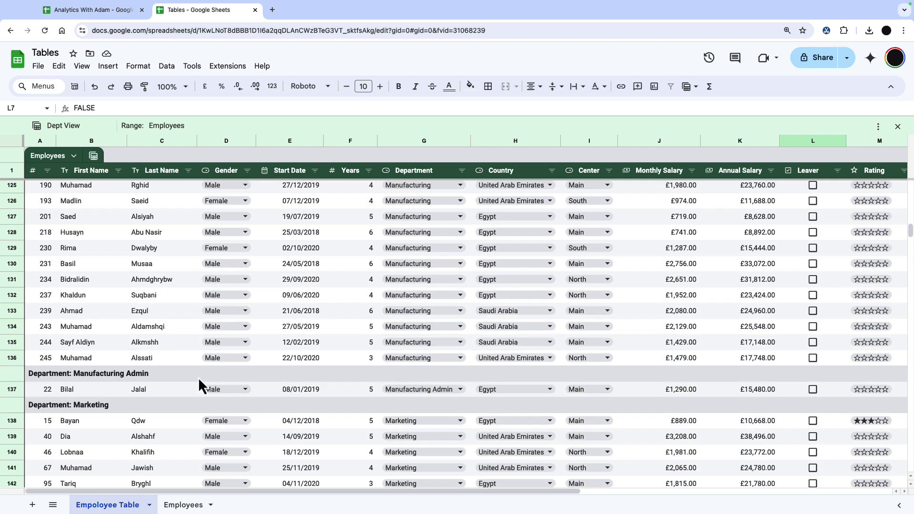
scroll(198, 378, up, 20)
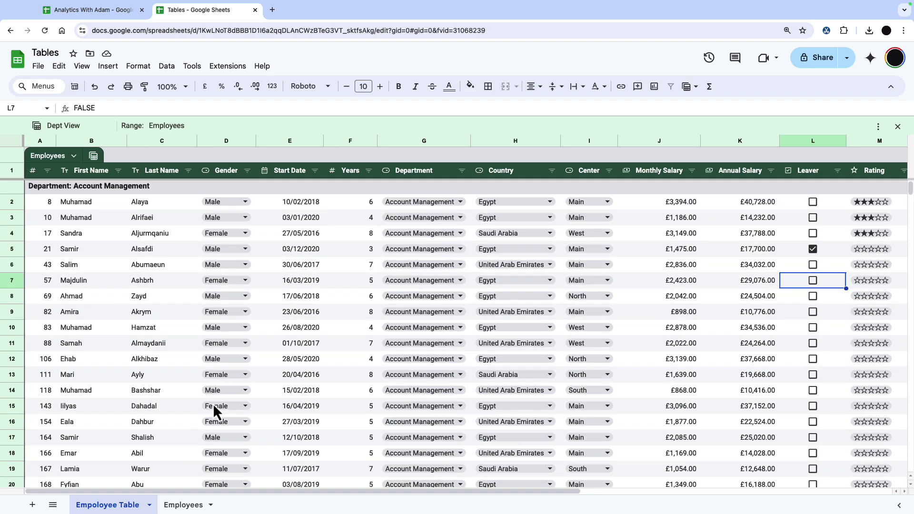
On the Employees sheet, convert the employee data into a table with Format > Convert to table.
key(alt+Down)
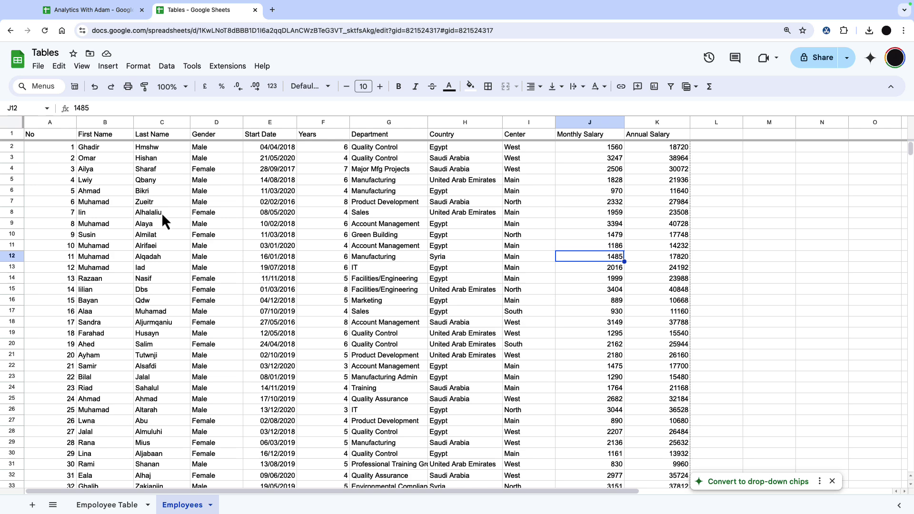
click(169, 182)
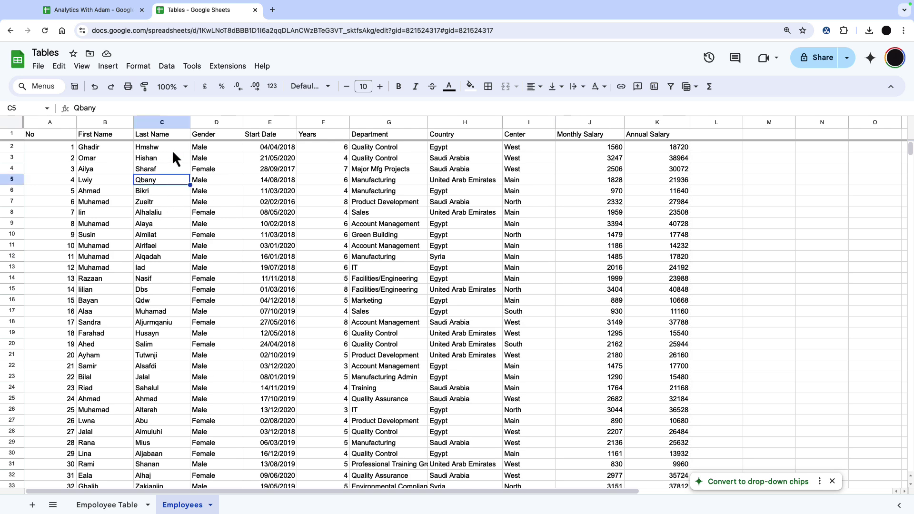
key(Down)
key(Down)
click(138, 66)
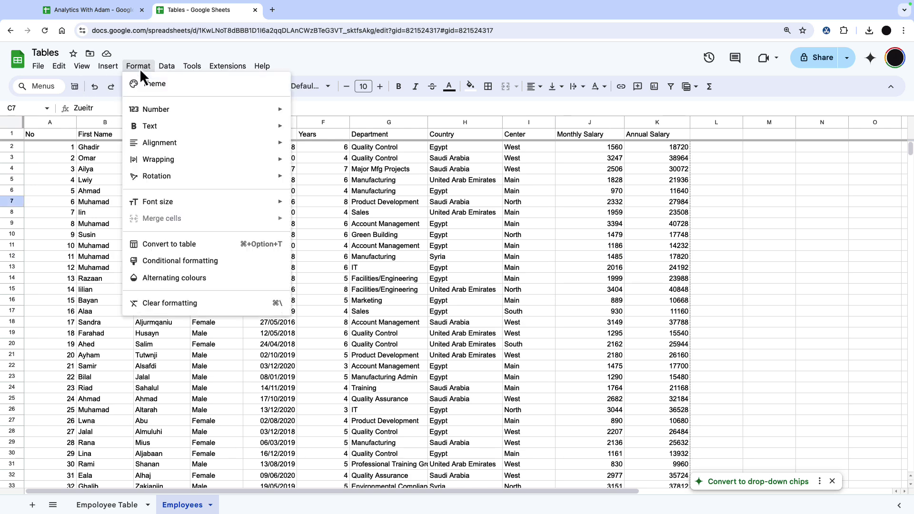
click(196, 243)
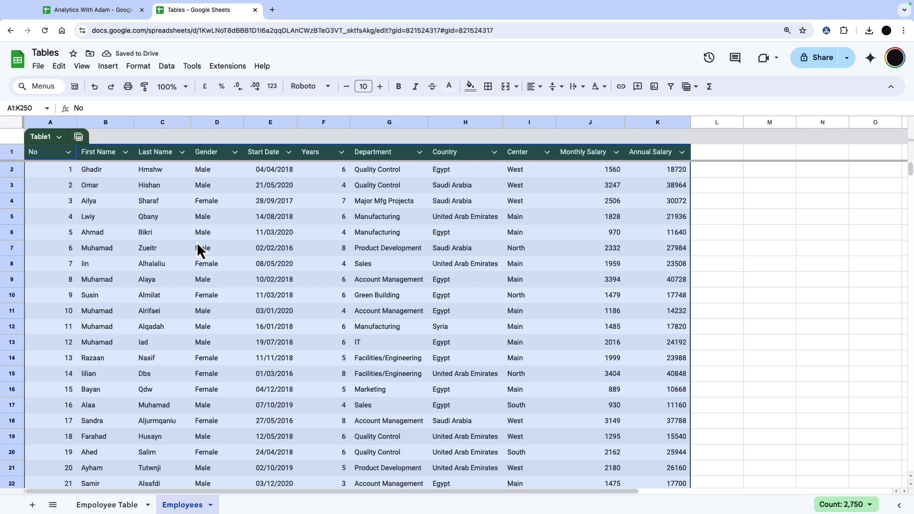
Rename the new table from Table1 to 'Employee Table'.
click(44, 136)
text(Employee)
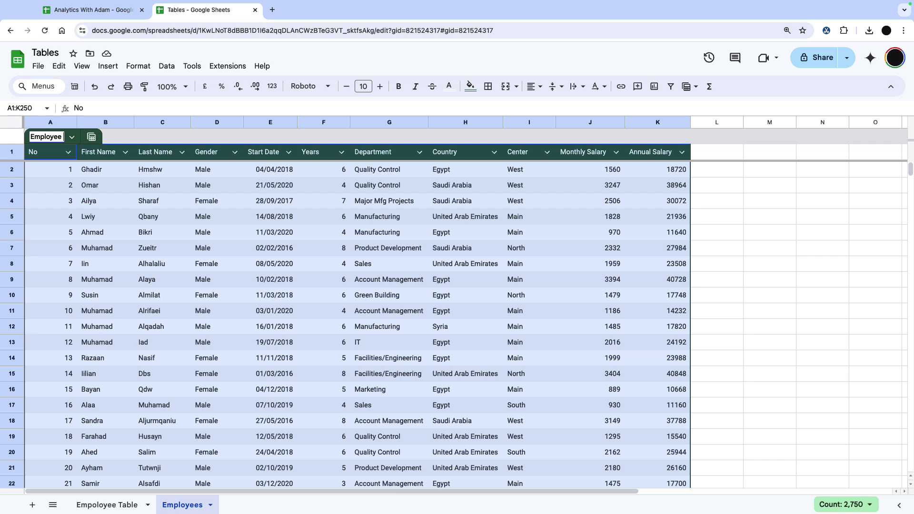
text( Table)
key(Return)
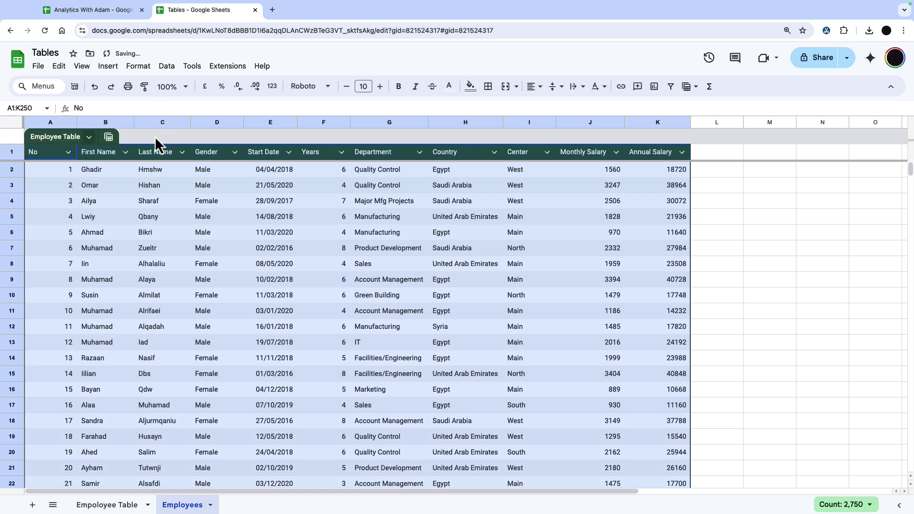
Adjust the Employee Table range to Employees!A1:K500.
click(89, 137)
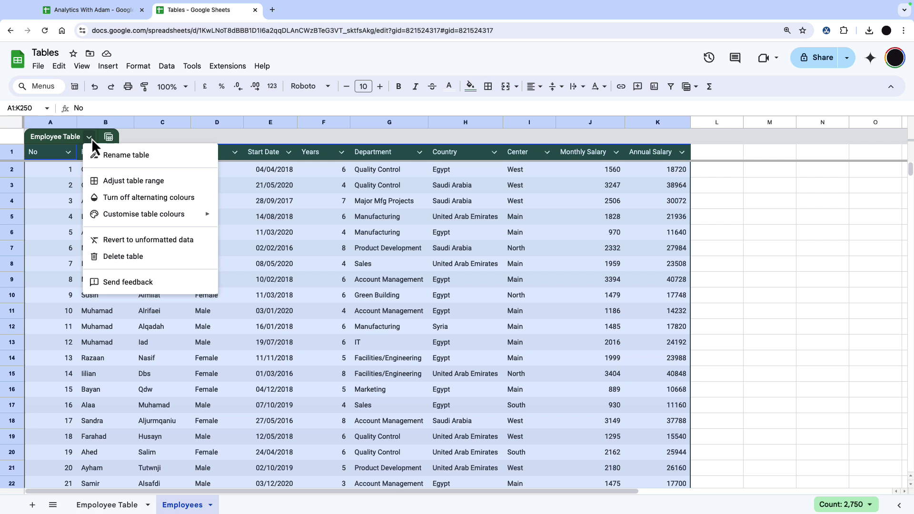
click(139, 186)
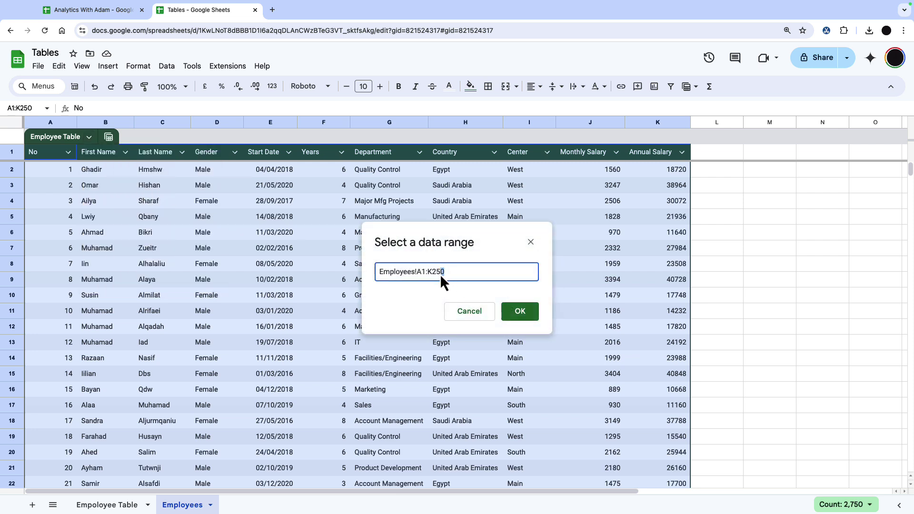
text(500)
click(520, 311)
Change the table colour from dark green to the dark slate swatch.
click(88, 136)
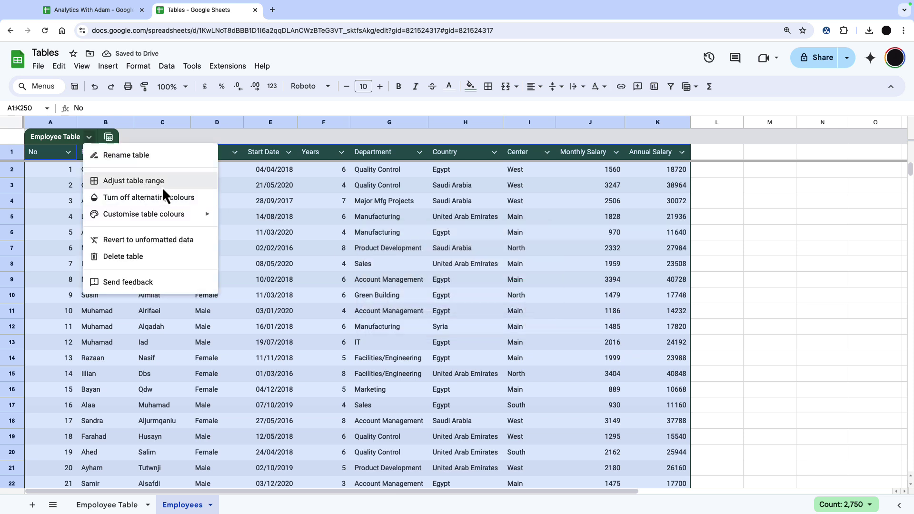
mouse_move(170, 214)
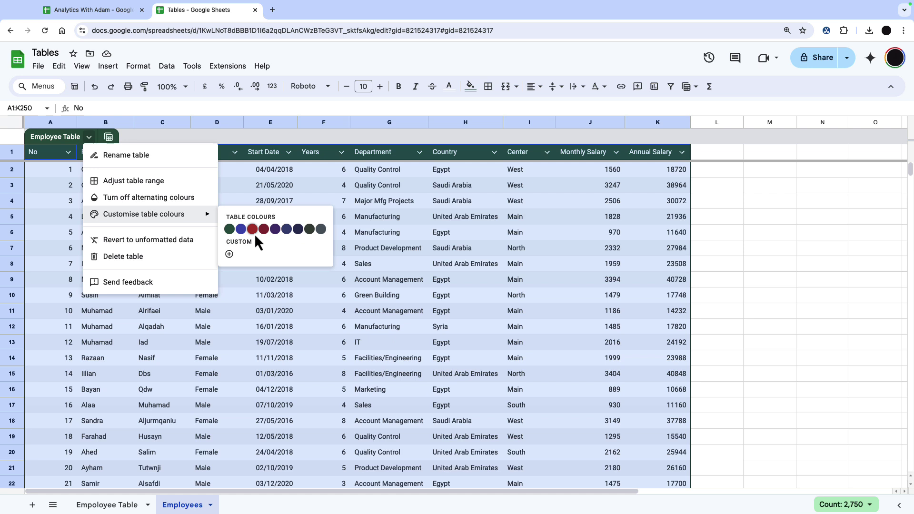
click(319, 231)
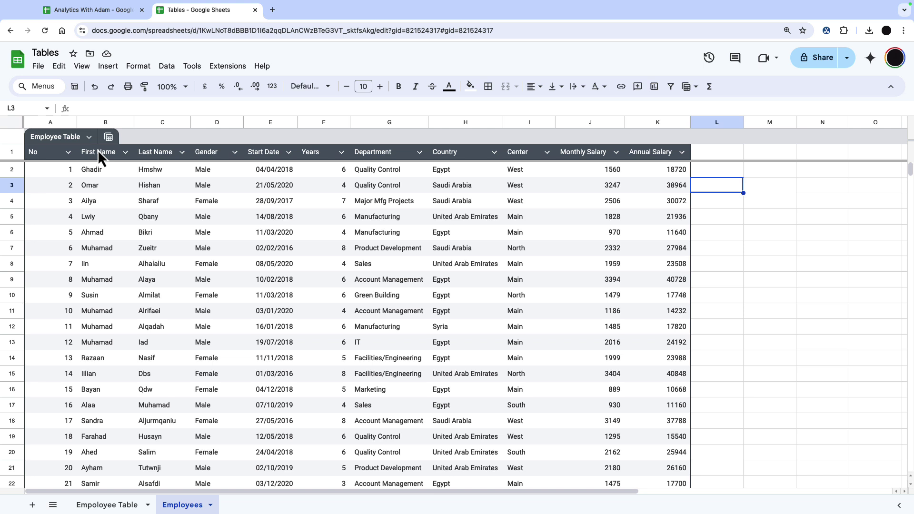
Set the No column type to Number.
click(68, 152)
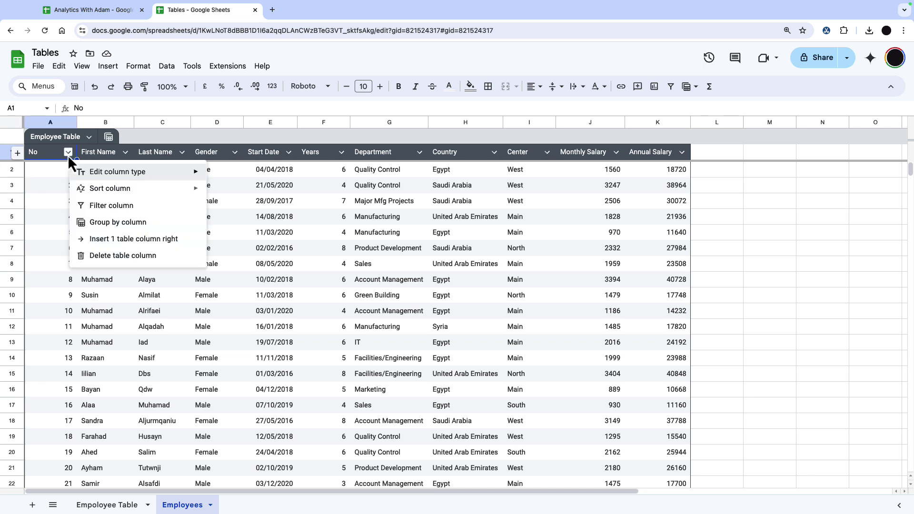
mouse_move(165, 173)
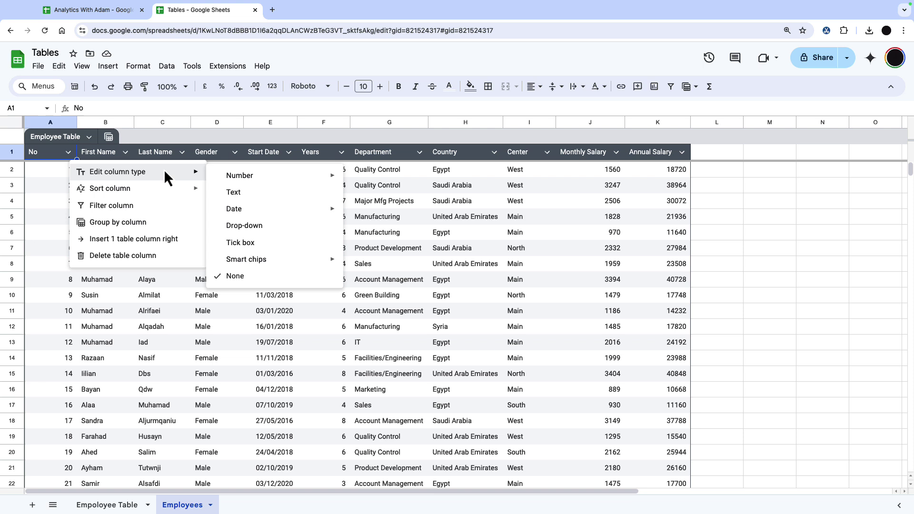
mouse_move(283, 177)
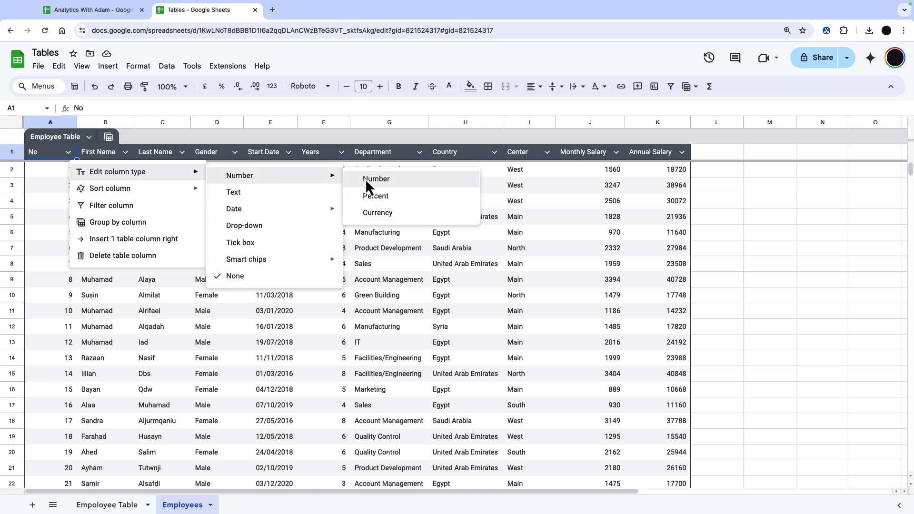
click(382, 178)
Set the First Name and Last Name columns to the Text type.
click(124, 153)
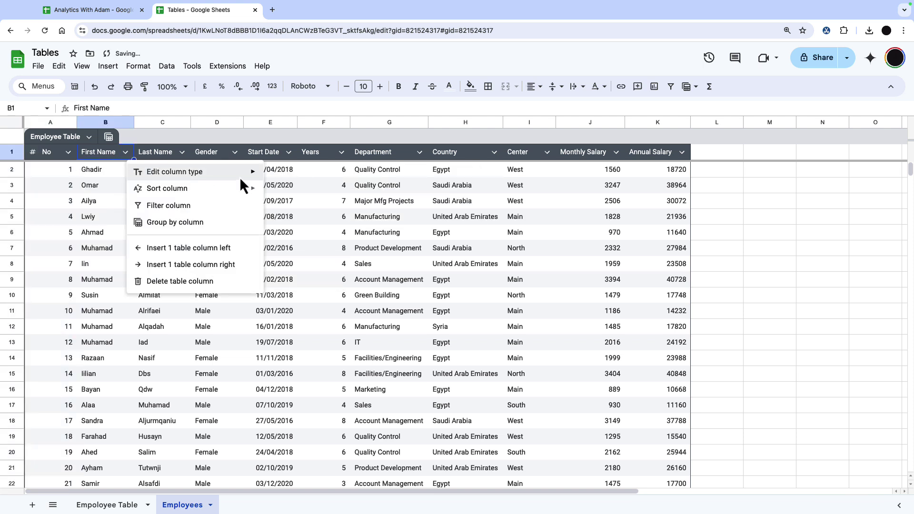
mouse_move(238, 176)
click(315, 191)
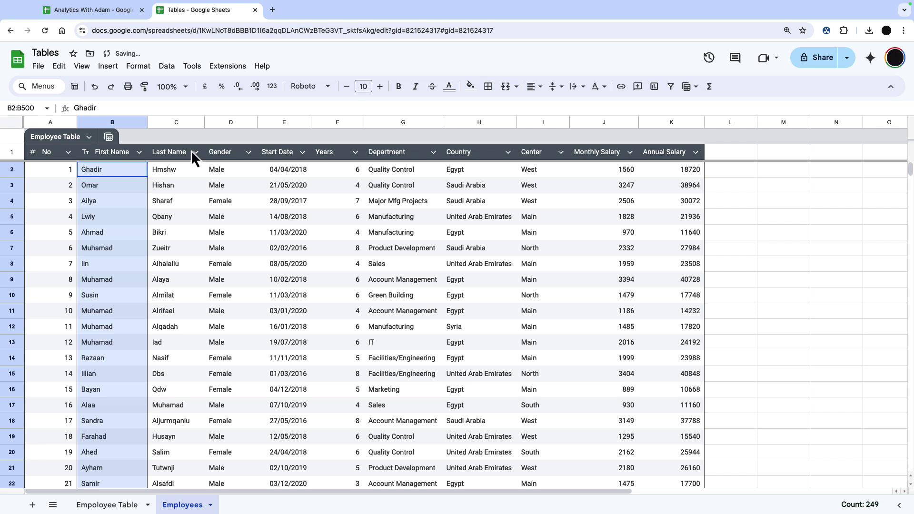
click(195, 152)
mouse_move(305, 172)
click(332, 184)
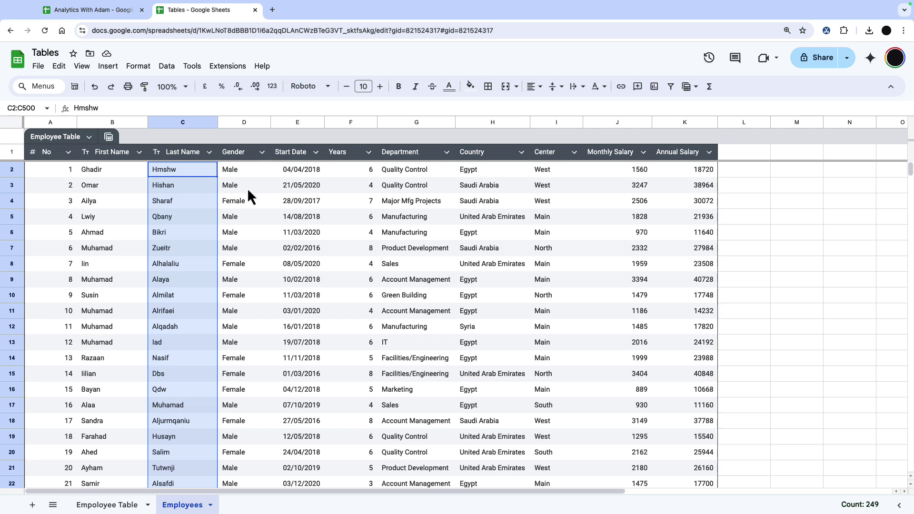
click(261, 152)
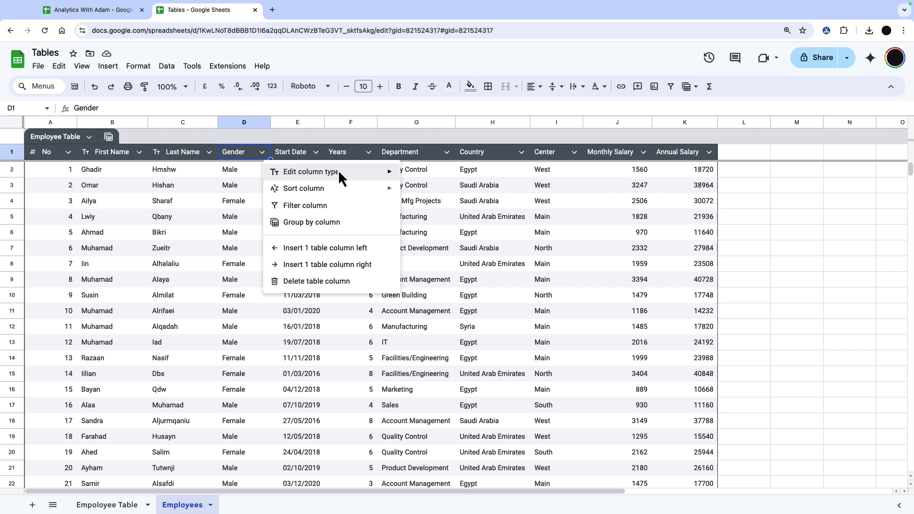
Make Gender a drop-down column, removing the extra empty item so only Male and Female remain.
mouse_move(339, 173)
click(473, 226)
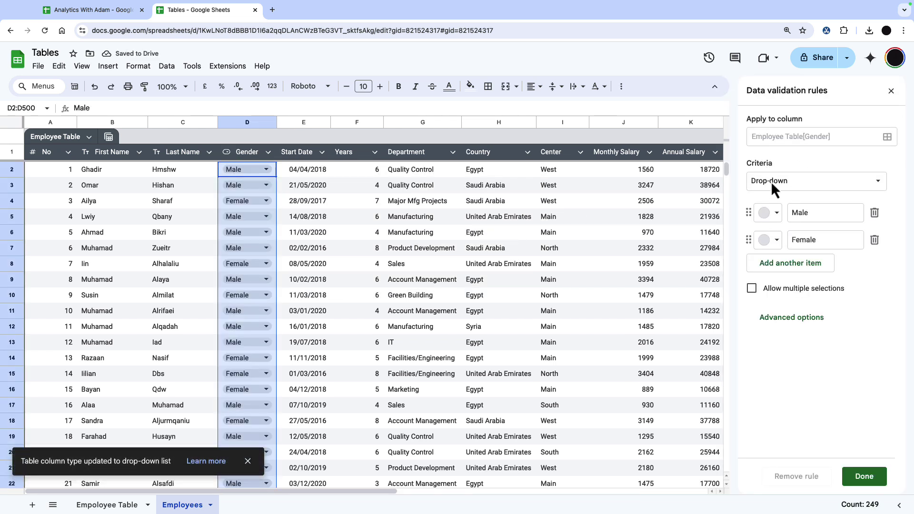
click(801, 266)
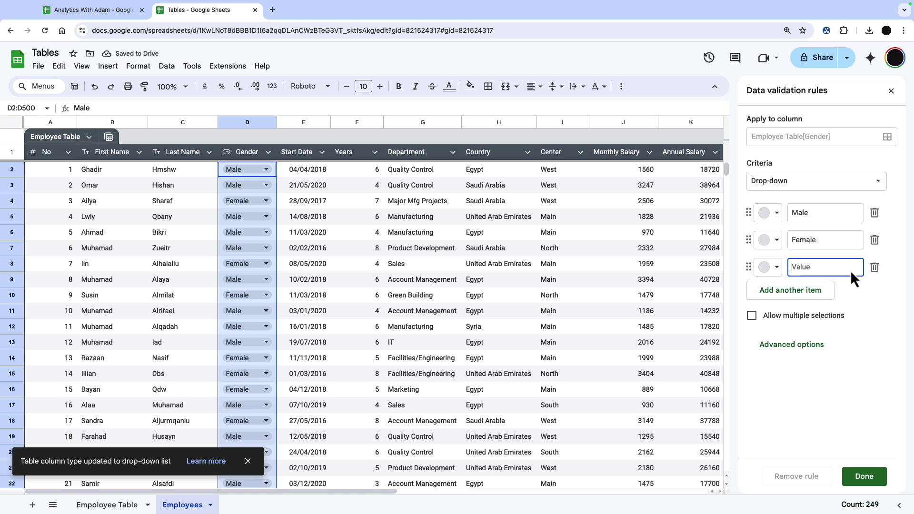
click(874, 268)
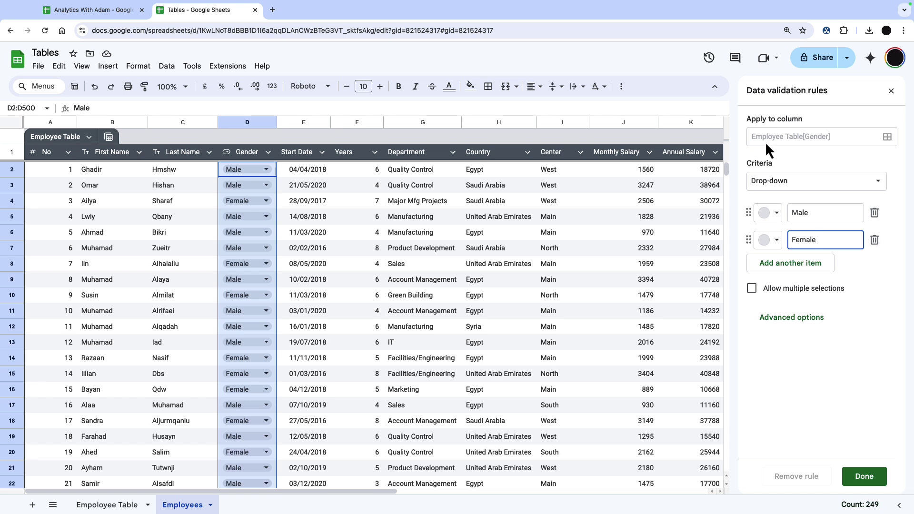
Recheck that No is a Number column and First Name is a Text column.
click(67, 153)
mouse_move(153, 170)
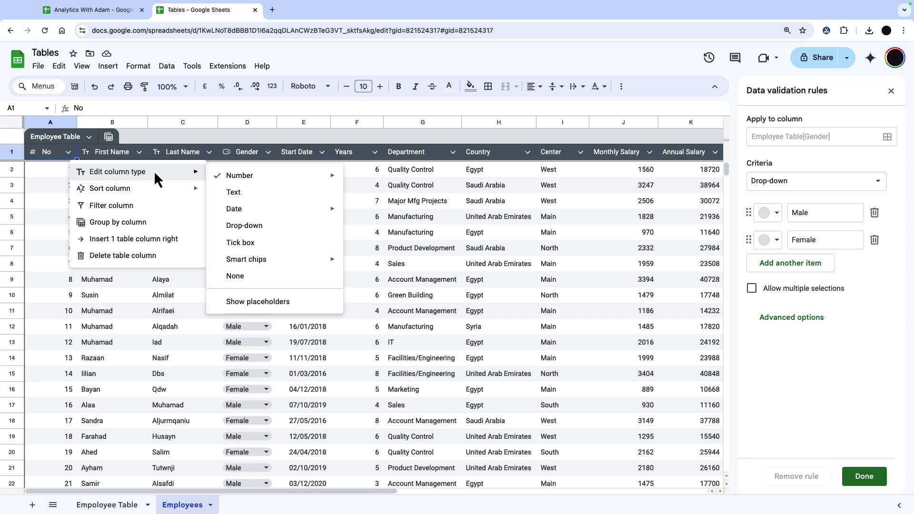
click(269, 299)
click(140, 151)
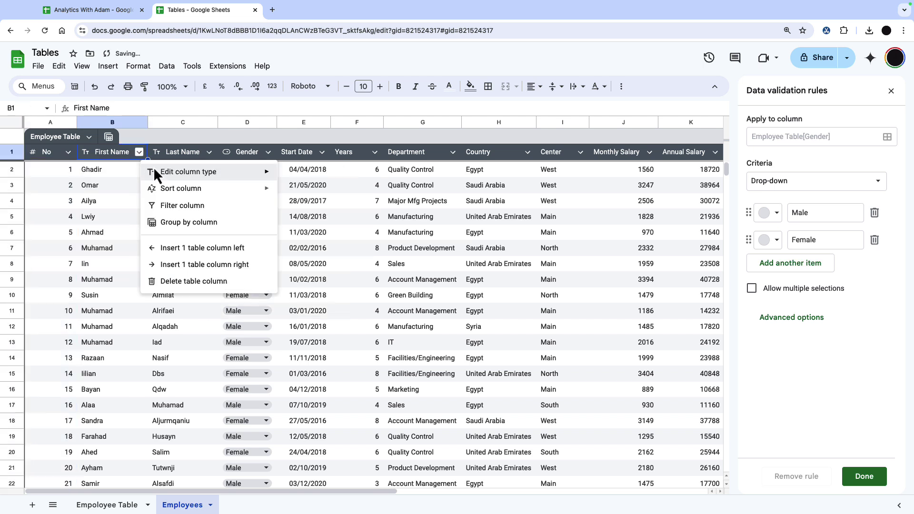
mouse_move(219, 175)
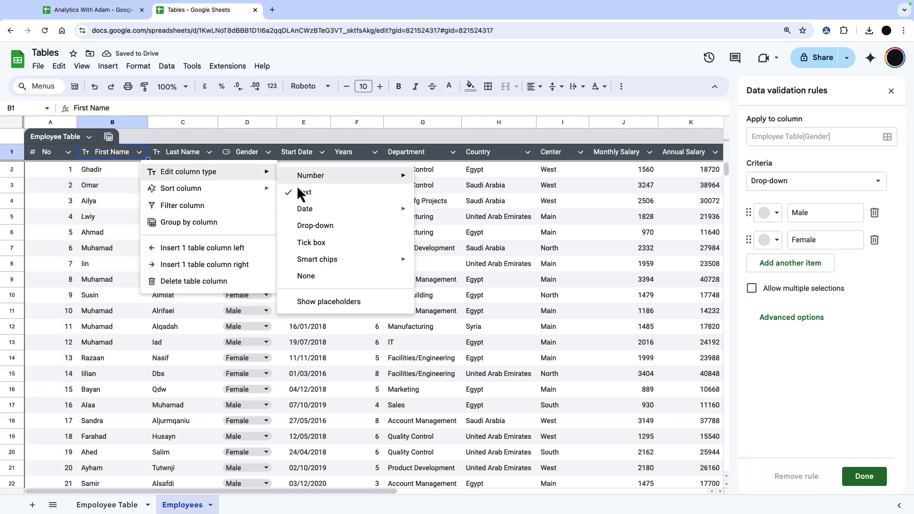
click(323, 303)
Make Start Date a date column and set cell E3 to 22 May 2020.
click(325, 153)
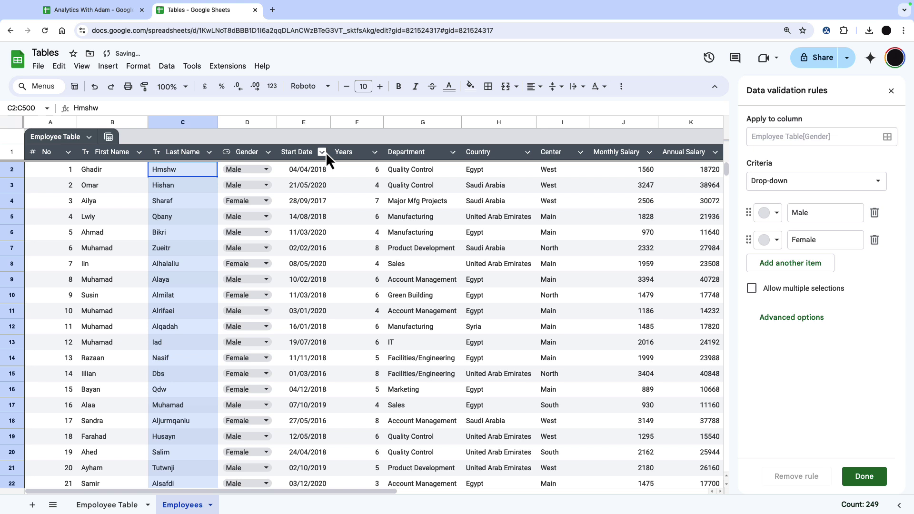
mouse_move(373, 173)
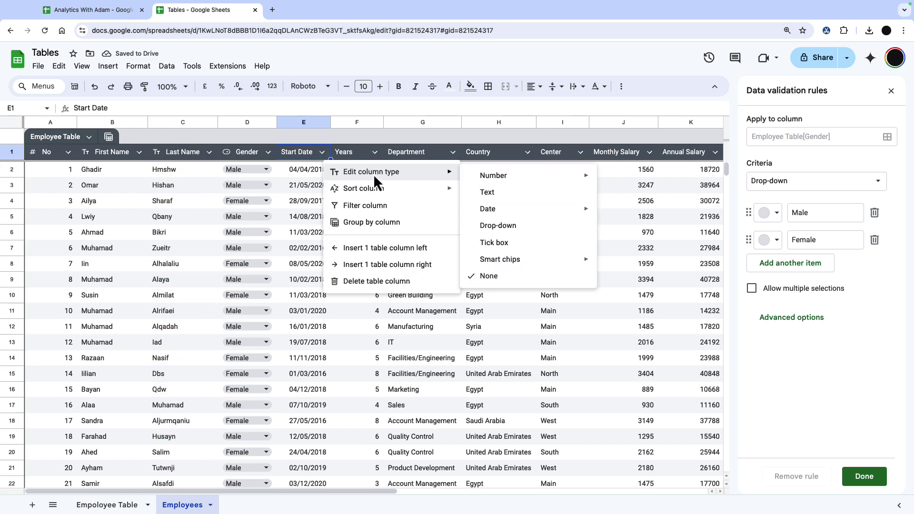
click(481, 210)
click(325, 184)
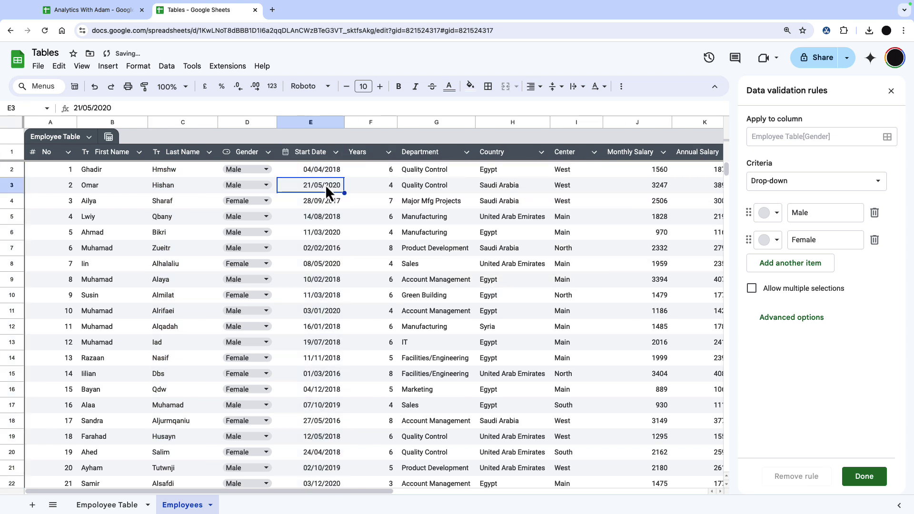
double_click(324, 184)
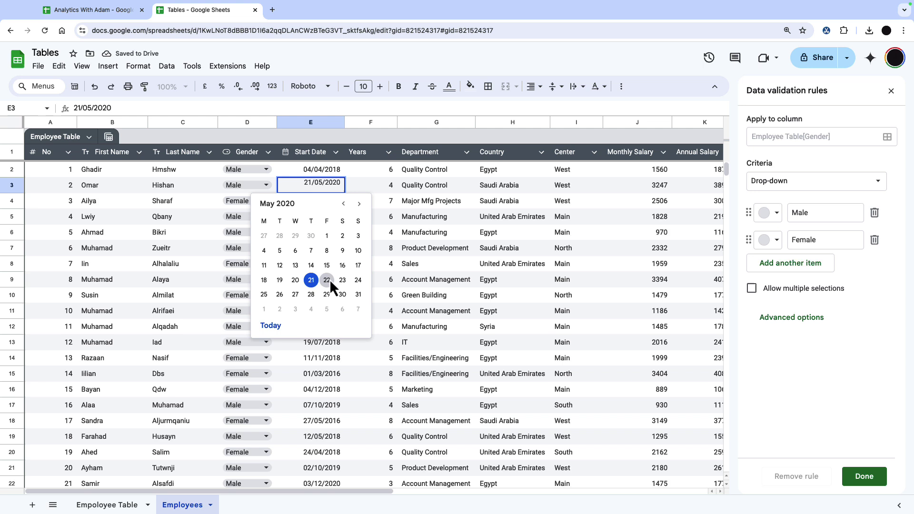
click(328, 279)
double_click(329, 200)
Make Years a Number column and Department a drop-down column.
click(388, 152)
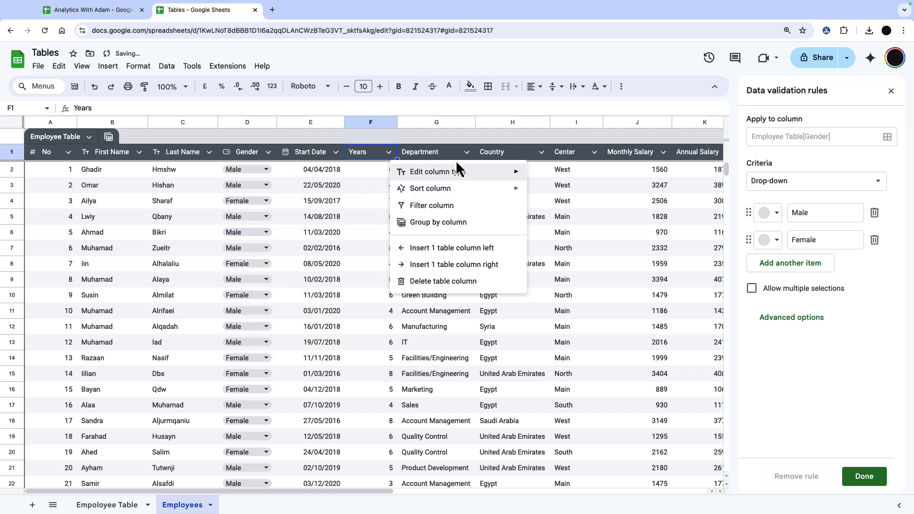
mouse_move(464, 173)
mouse_move(599, 186)
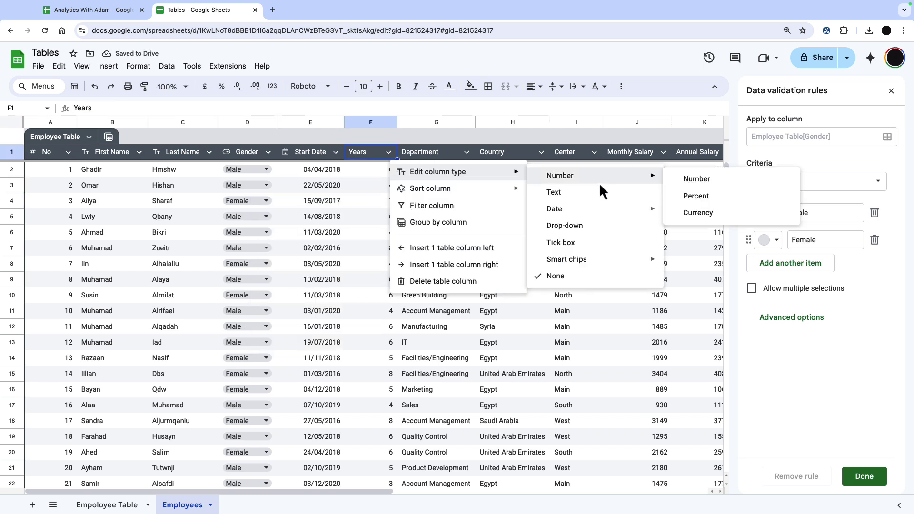
click(680, 180)
click(466, 152)
mouse_move(571, 173)
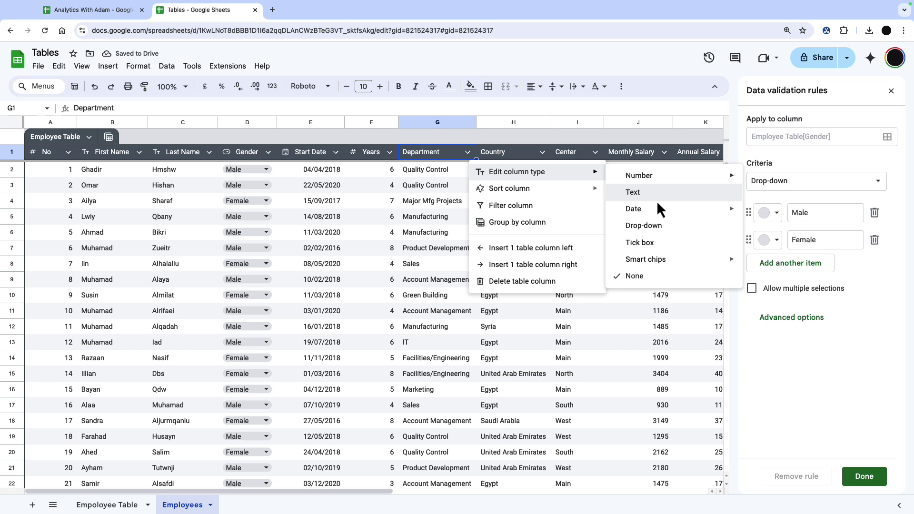
click(658, 225)
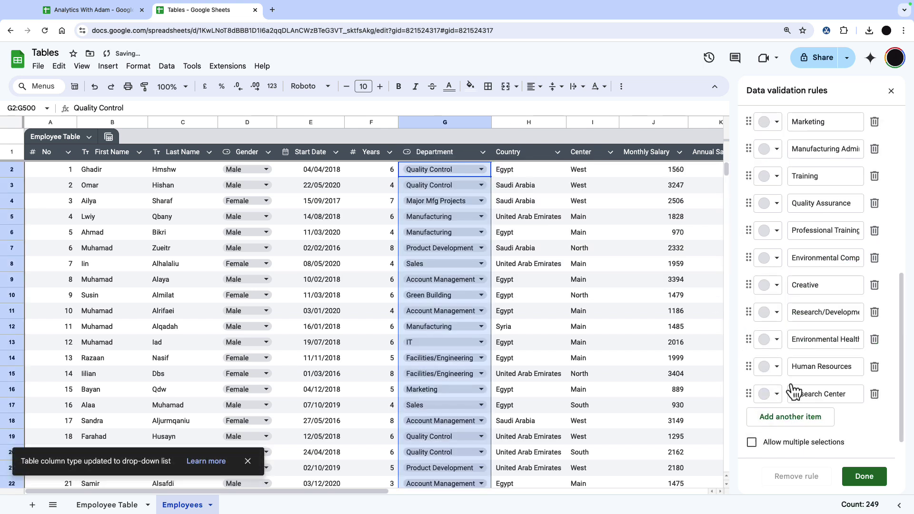
click(860, 477)
Make Country a drop-down column with Ireland added to its choices.
click(556, 151)
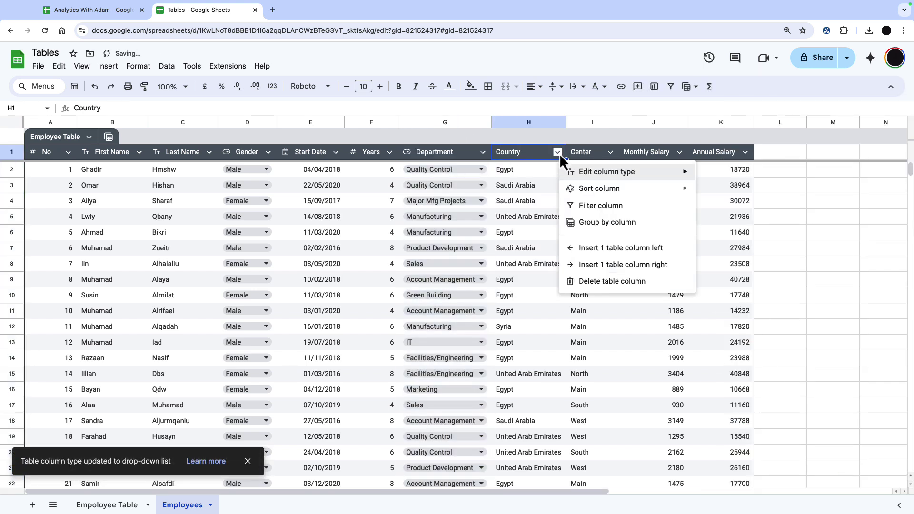
mouse_move(657, 175)
click(743, 226)
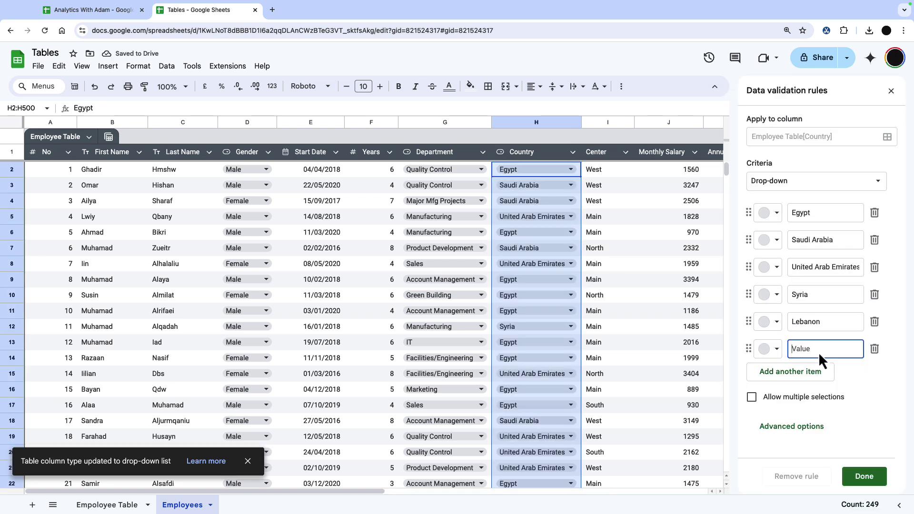
text(Ireland)
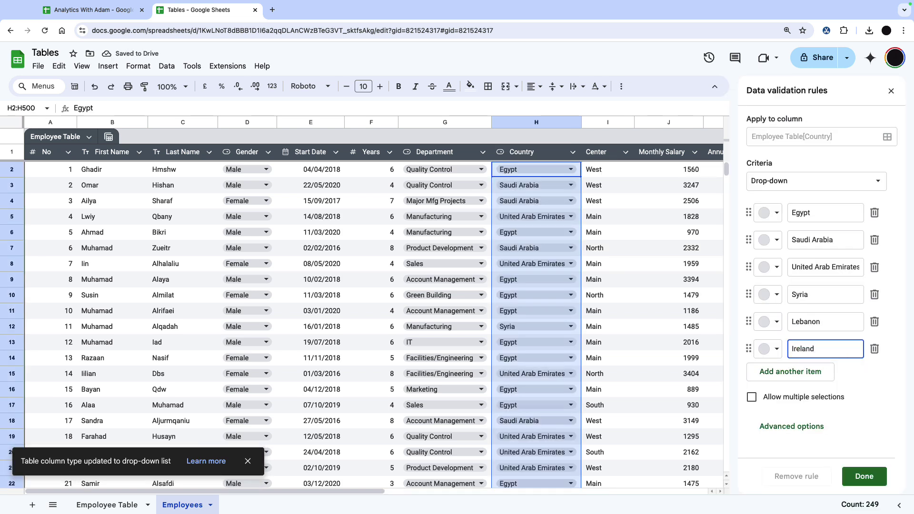
click(863, 476)
click(571, 280)
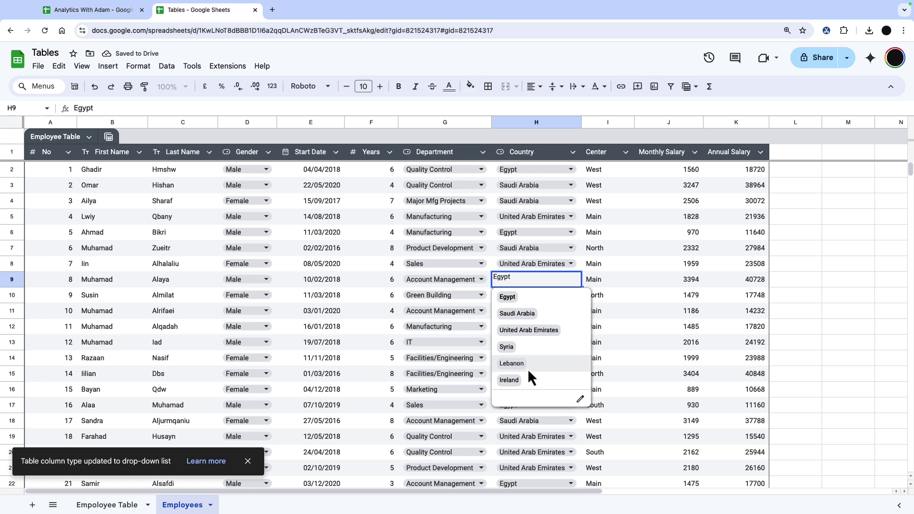
Format Monthly Salary as pound currency with two decimals.
click(699, 151)
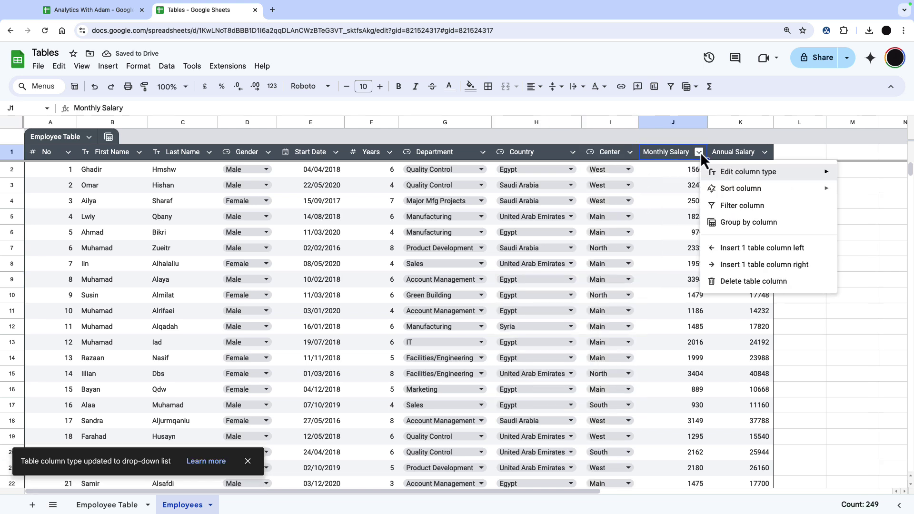
mouse_move(811, 174)
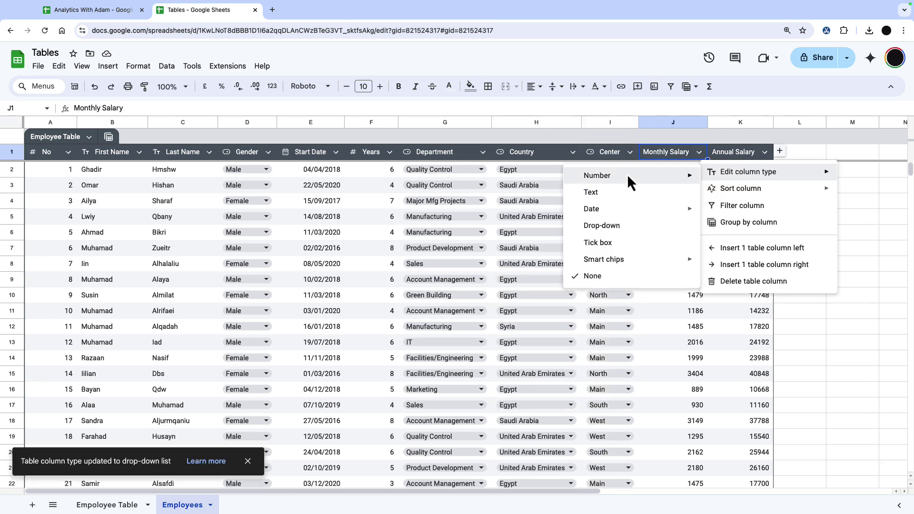
mouse_move(628, 176)
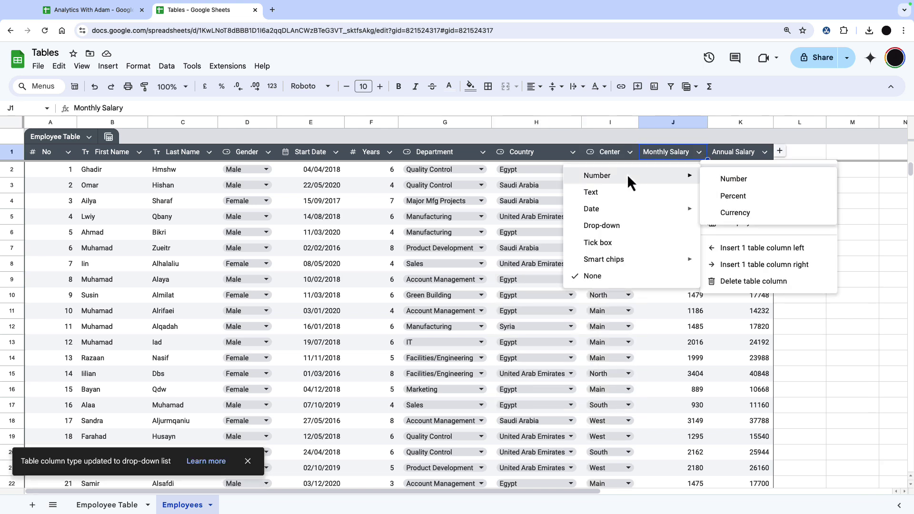
click(765, 215)
click(779, 153)
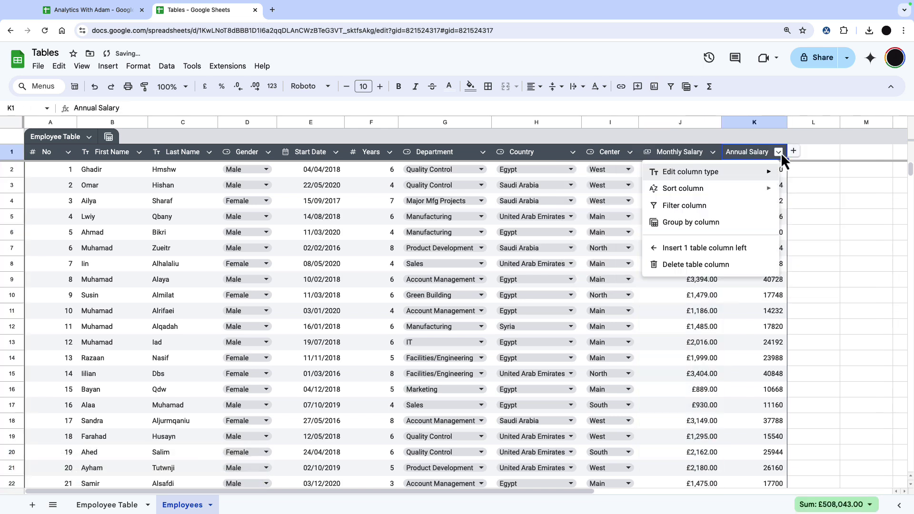
Make Annual Salary currency and add a Leaver tick-box column, ticking rows 8 and 11.
mouse_move(755, 174)
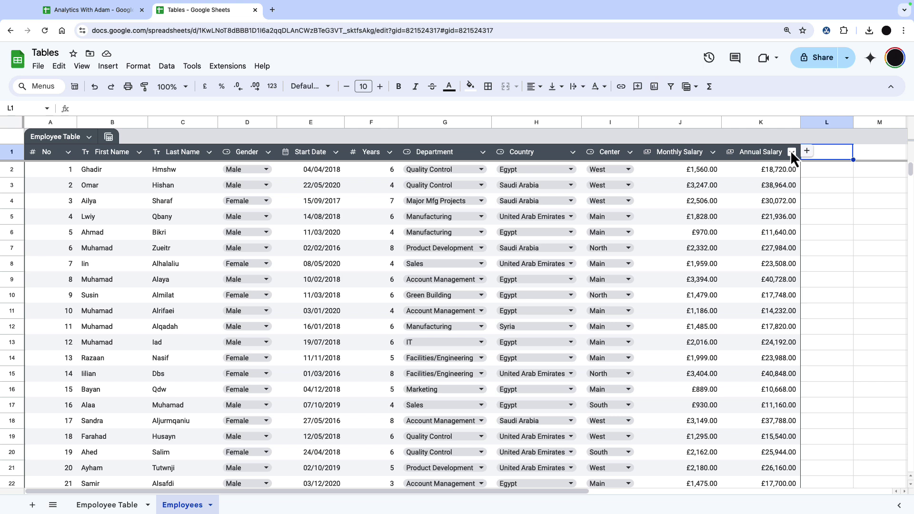
click(806, 151)
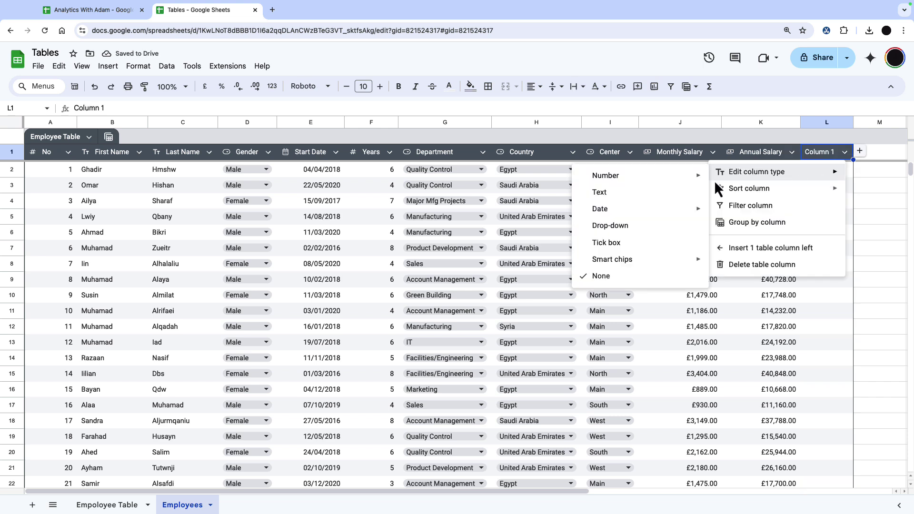
click(655, 242)
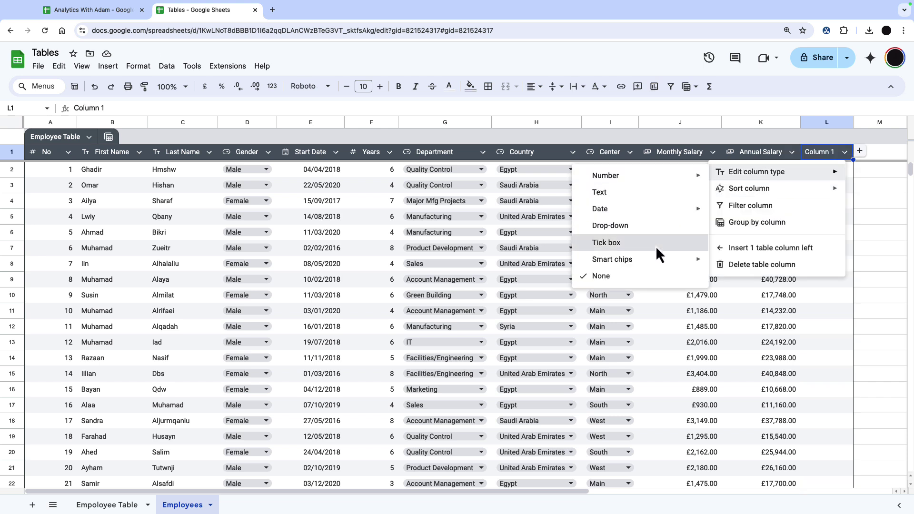
click(834, 153)
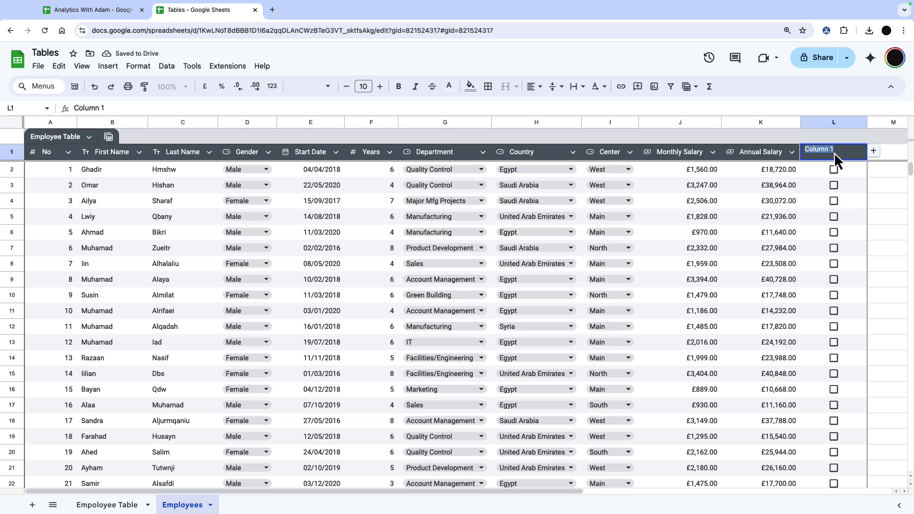
text(Leaver)
click(833, 263)
click(833, 286)
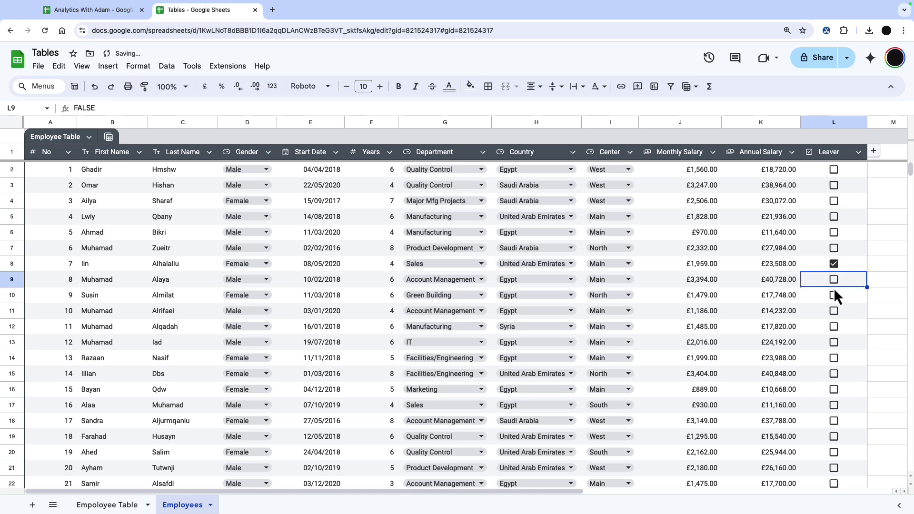
click(833, 310)
Add a CV file-chip column and link the GYN file in cell M2.
click(858, 152)
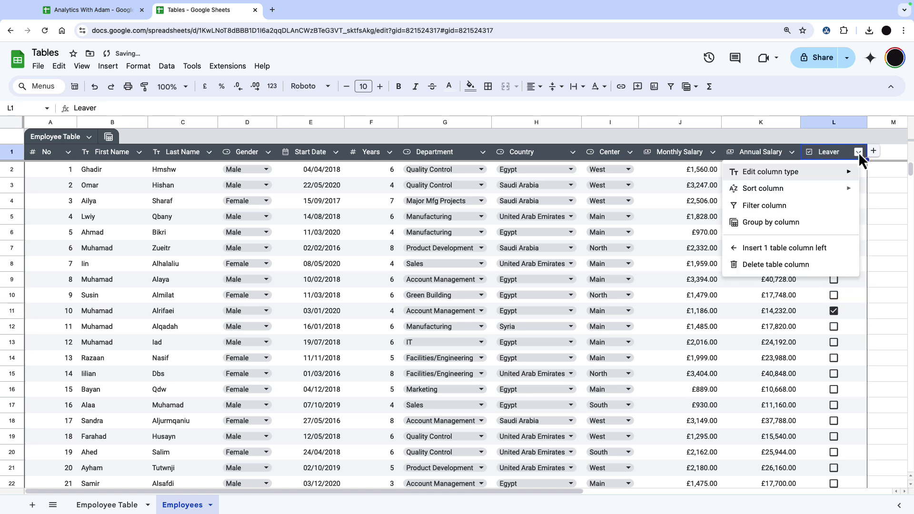
mouse_move(830, 187)
mouse_move(777, 171)
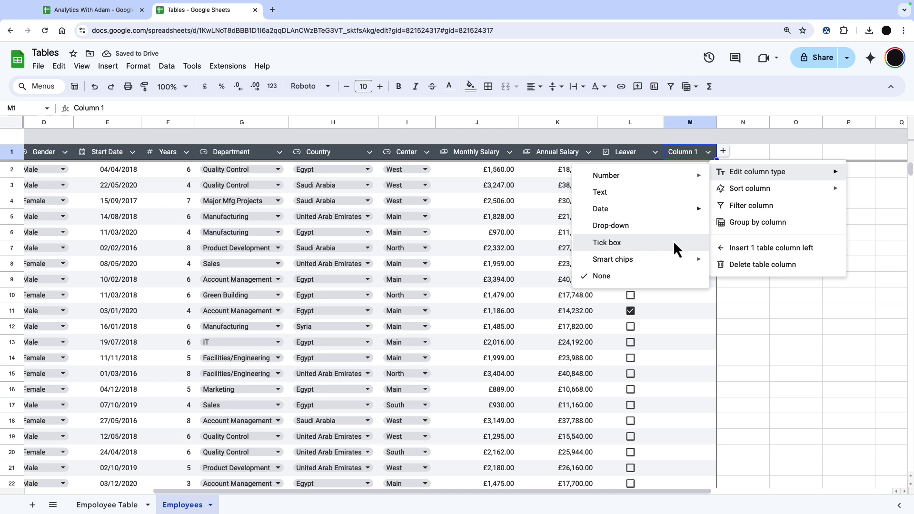
mouse_move(657, 261)
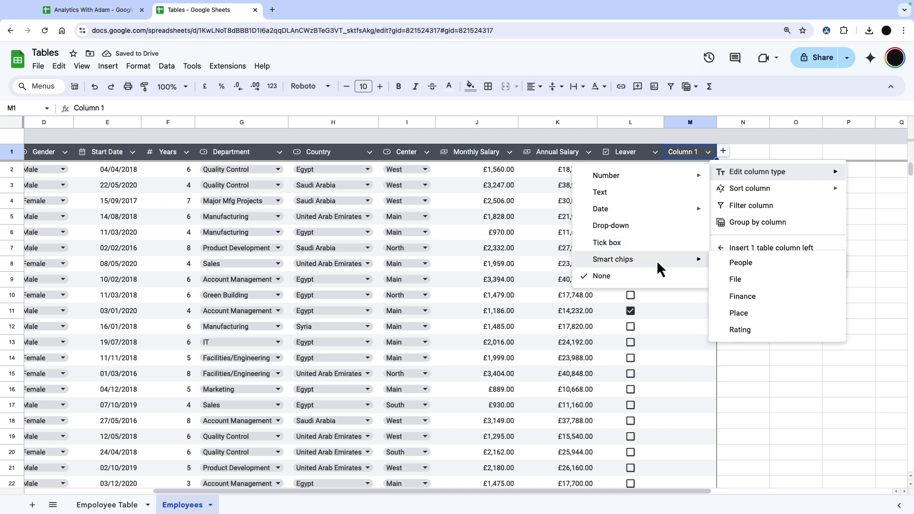
click(744, 277)
double_click(694, 154)
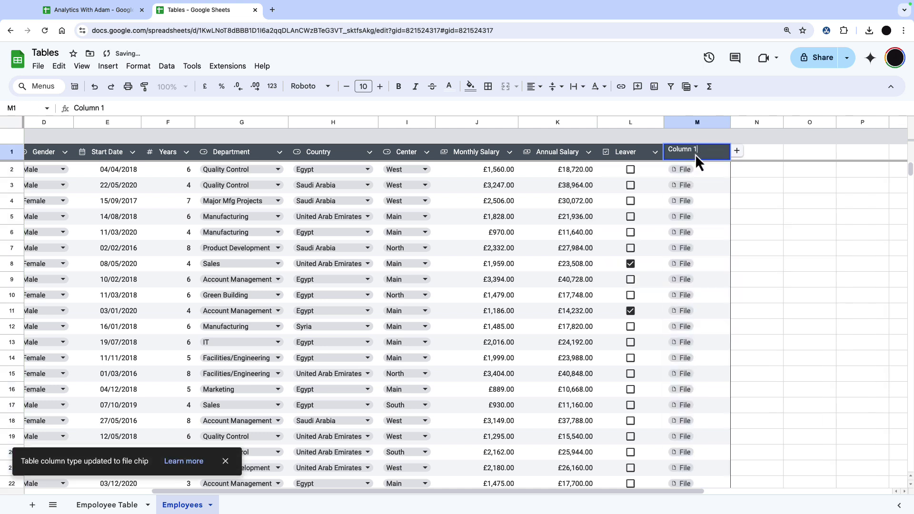
key(ctrl+a)
text(CV)
click(690, 166)
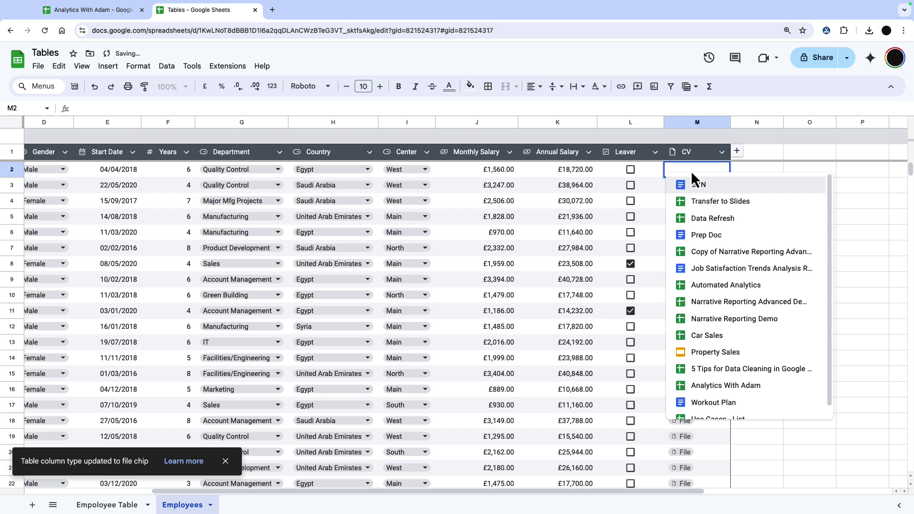
click(717, 185)
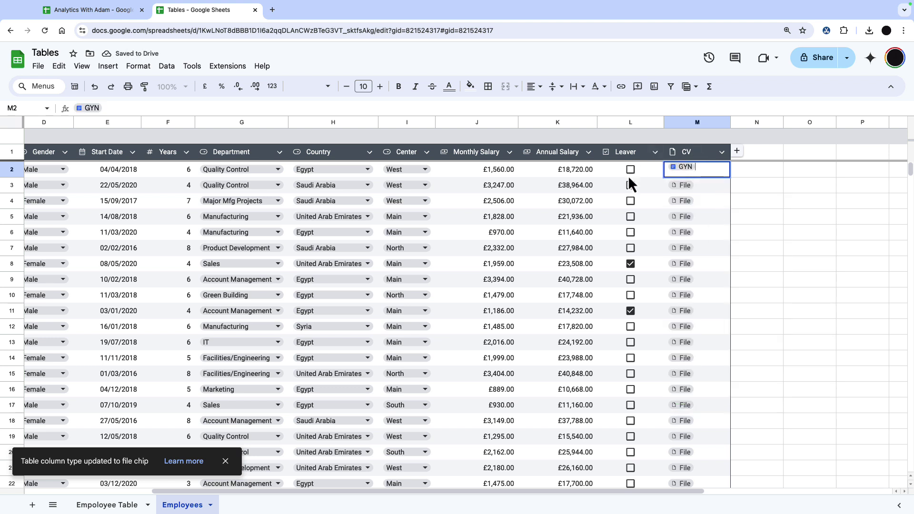
Add a new star-rating column after the CV column.
click(738, 152)
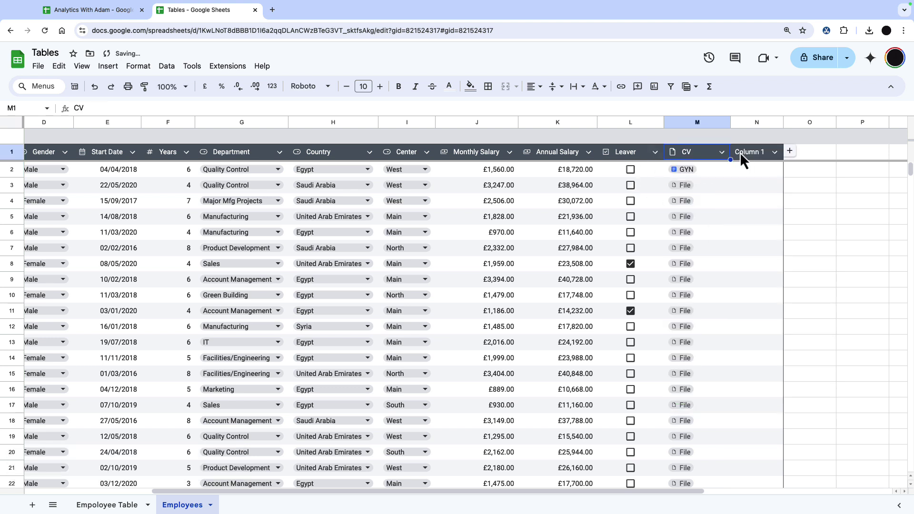
click(774, 152)
mouse_move(826, 170)
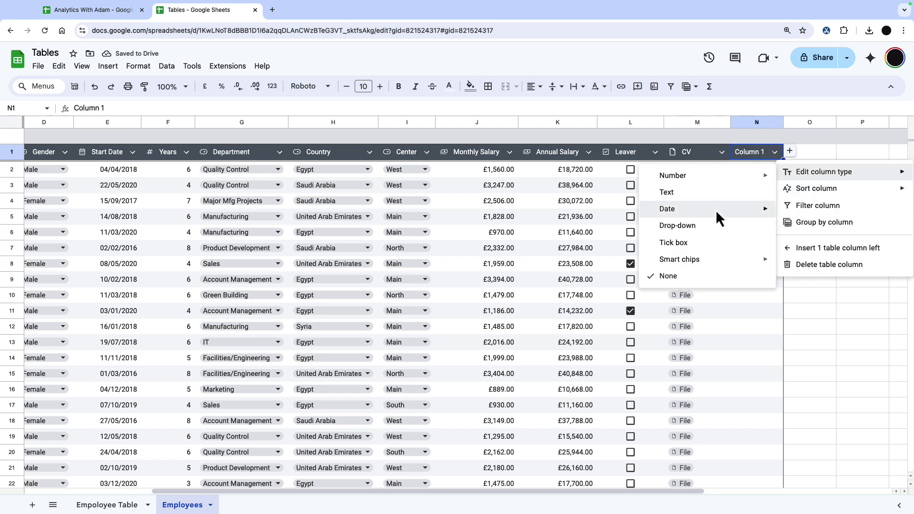
mouse_move(719, 266)
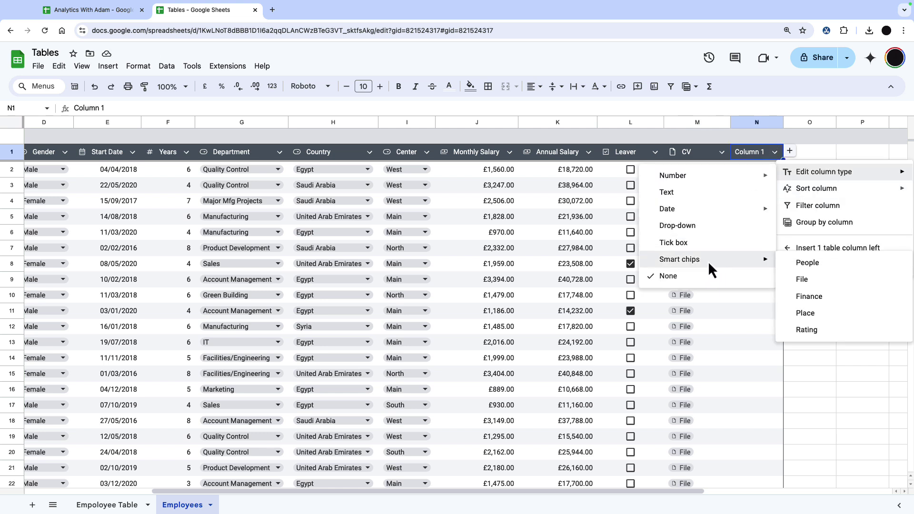
click(830, 330)
Give row 4 a four-star rating, then return to column A and scroll to the blank rows.
click(764, 201)
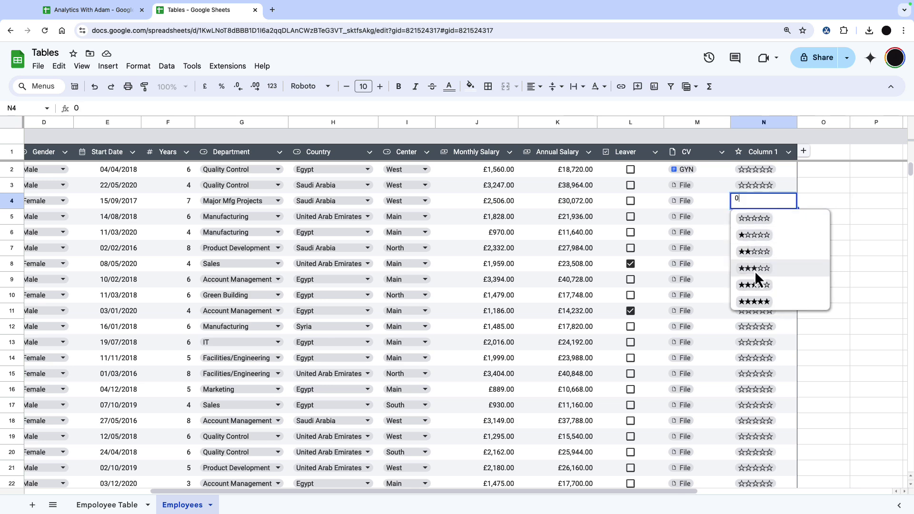
click(756, 287)
key(Home)
drag(910, 169, 909, 252)
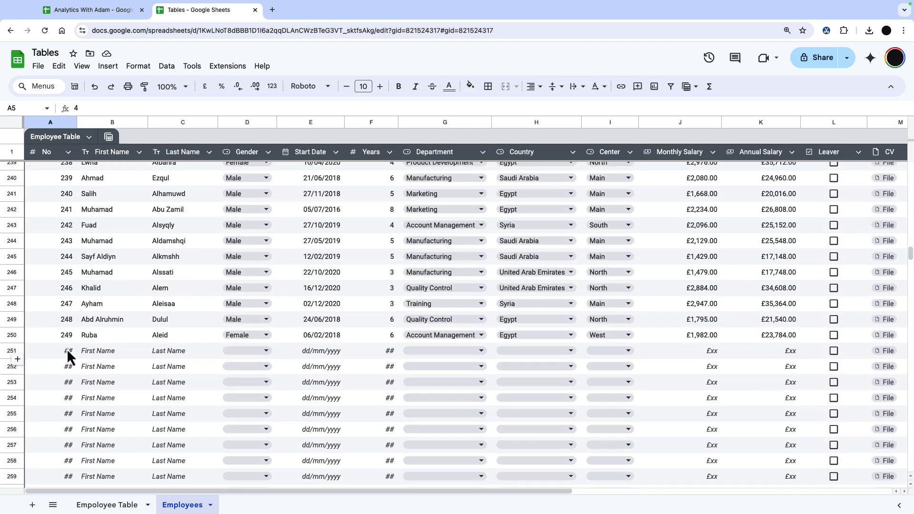
In row 251 enter number 250, the employee's first and last name, Male, and start date 16/09/2017.
click(68, 354)
text(250)
key(Tab)
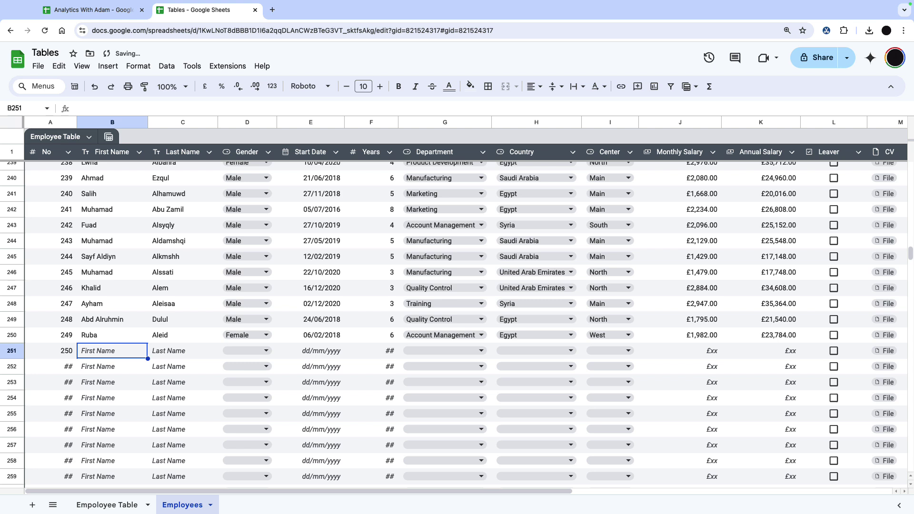
key(Tab)
click(267, 349)
click(296, 362)
double_click(315, 351)
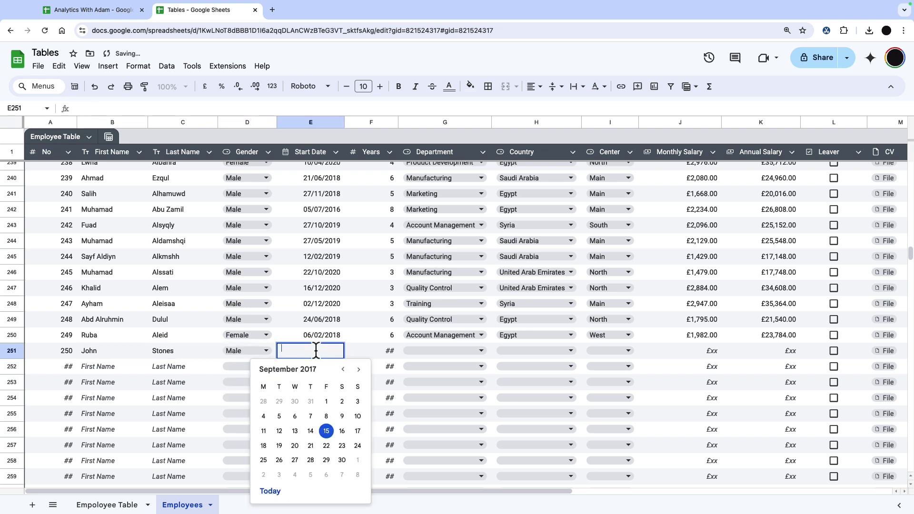
click(340, 431)
key(Tab)
key(Tab)
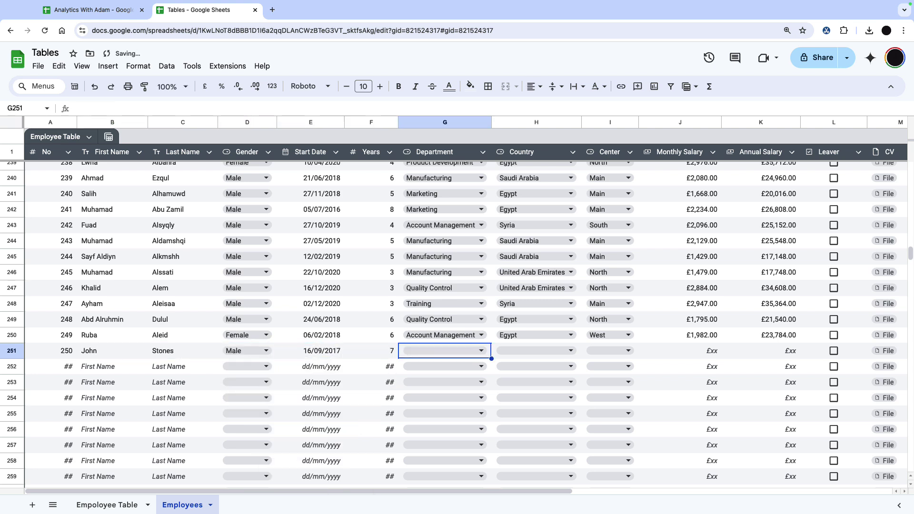
Set row 251's department to Quality Control, country Saudi Arabia and center North.
click(481, 350)
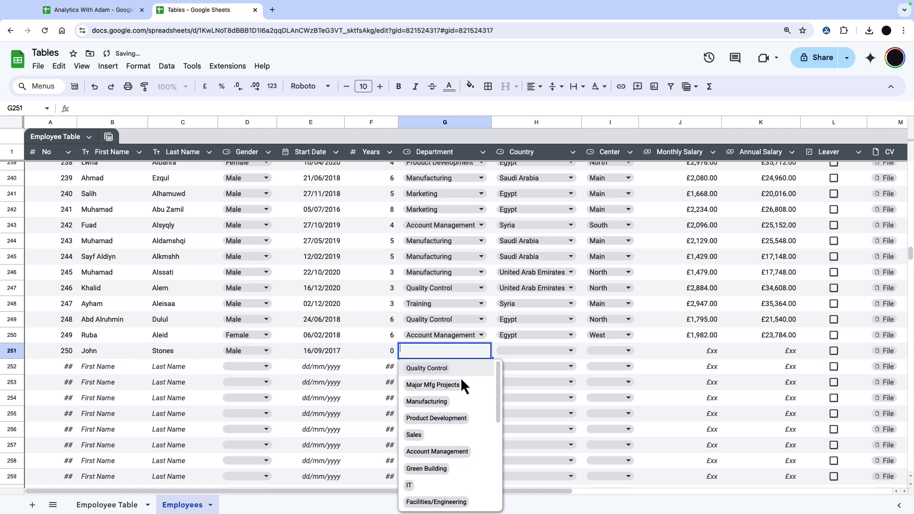
click(466, 369)
click(525, 352)
click(521, 384)
click(603, 352)
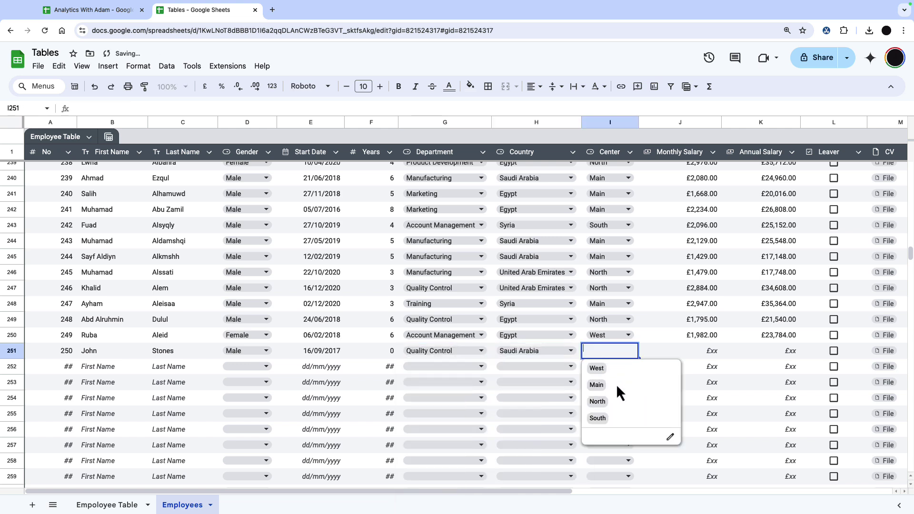
click(600, 407)
Enter £2,000 monthly and £25,000 annual salary, and attach Property Sales as the CV.
click(695, 357)
text(2)
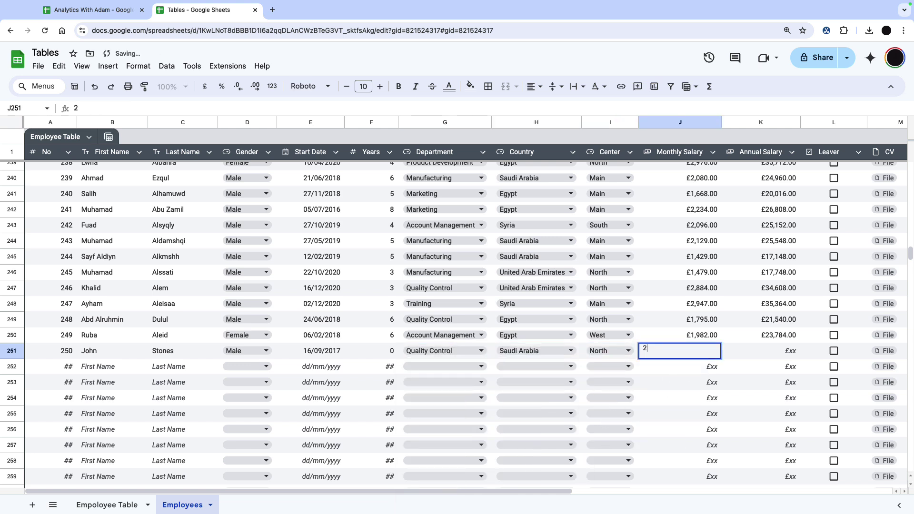
text(5000)
key(Tab)
text(25000)
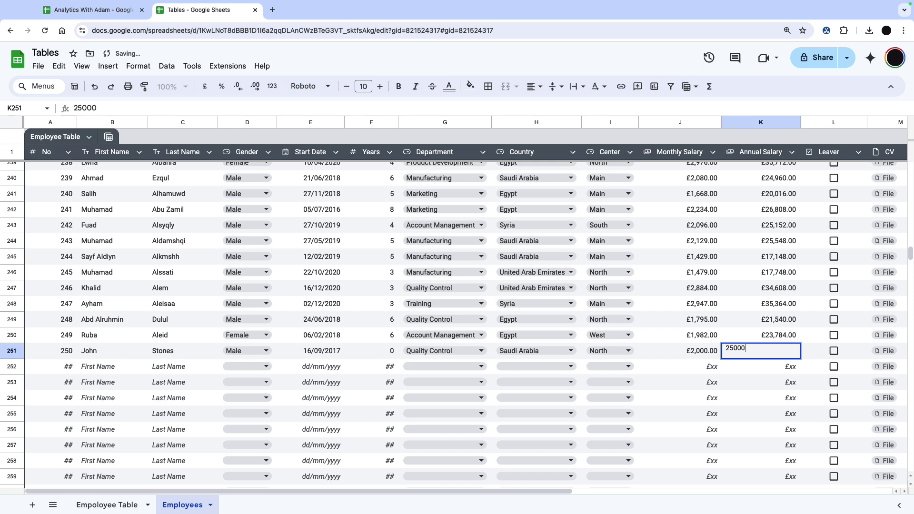
key(Tab)
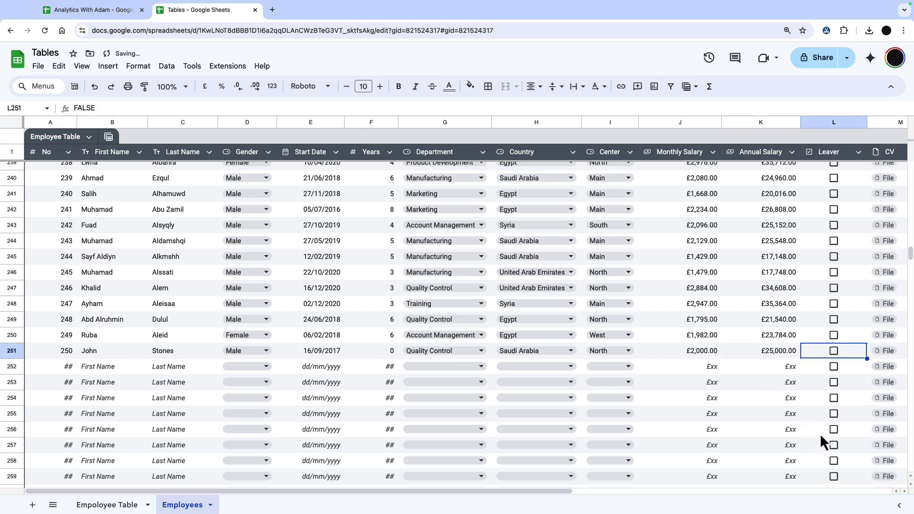
click(886, 350)
click(789, 269)
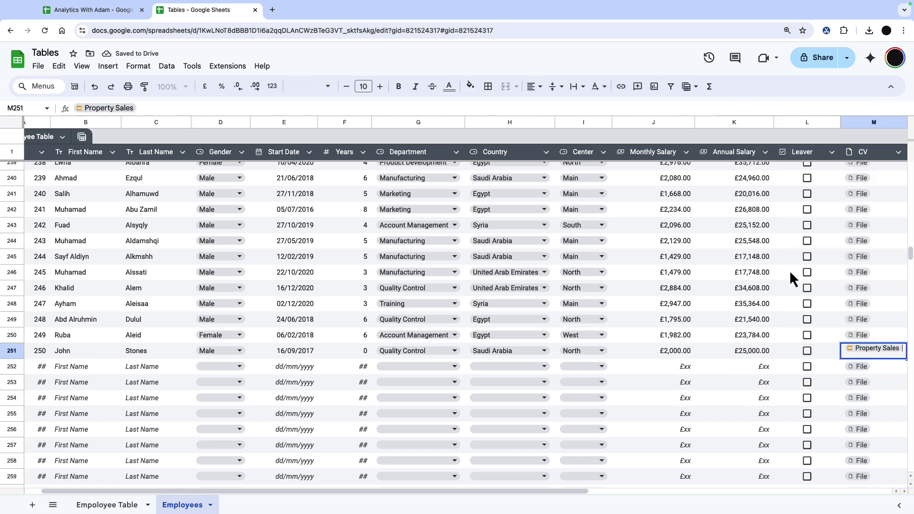
drag(563, 491, 349, 489)
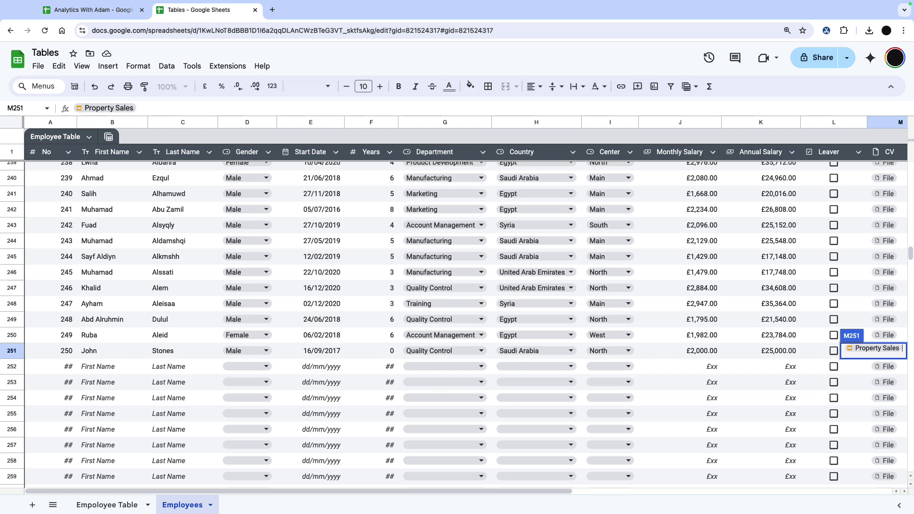
Group the Employee Table rows by Country in a temporary view.
drag(910, 257, 713, 136)
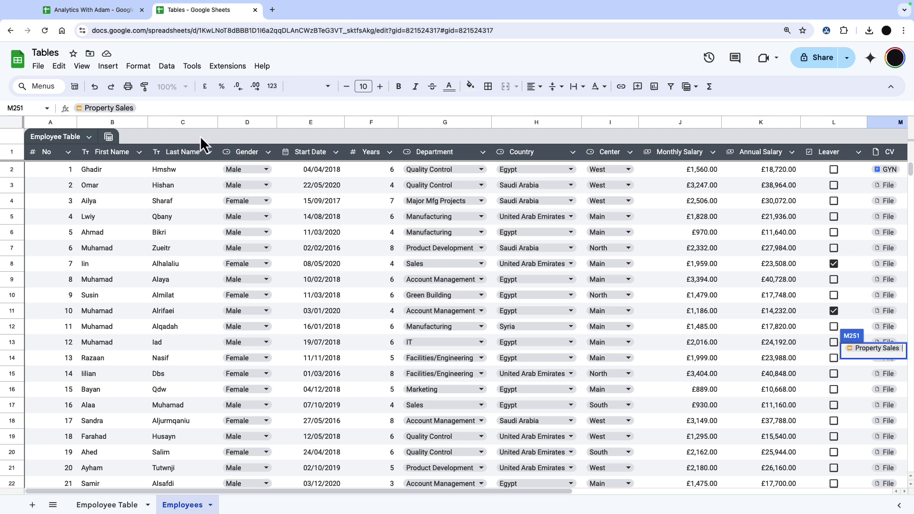
click(109, 139)
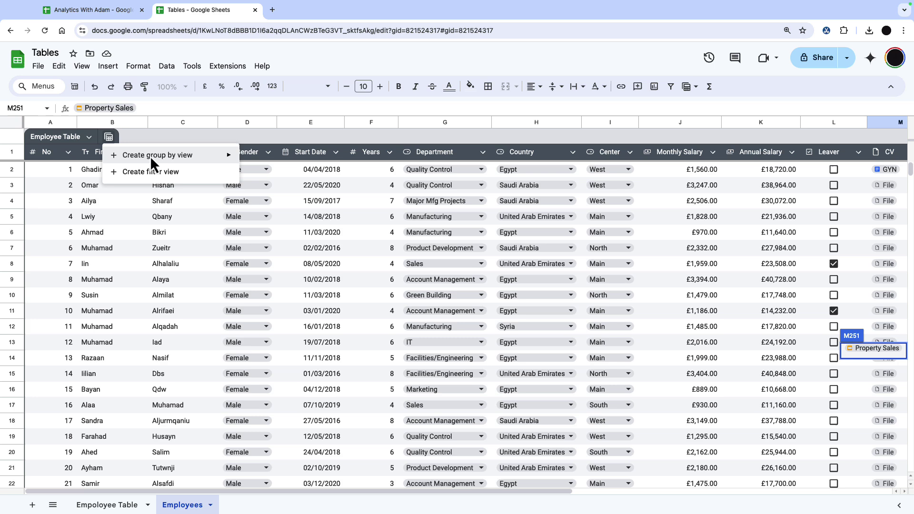
mouse_move(150, 156)
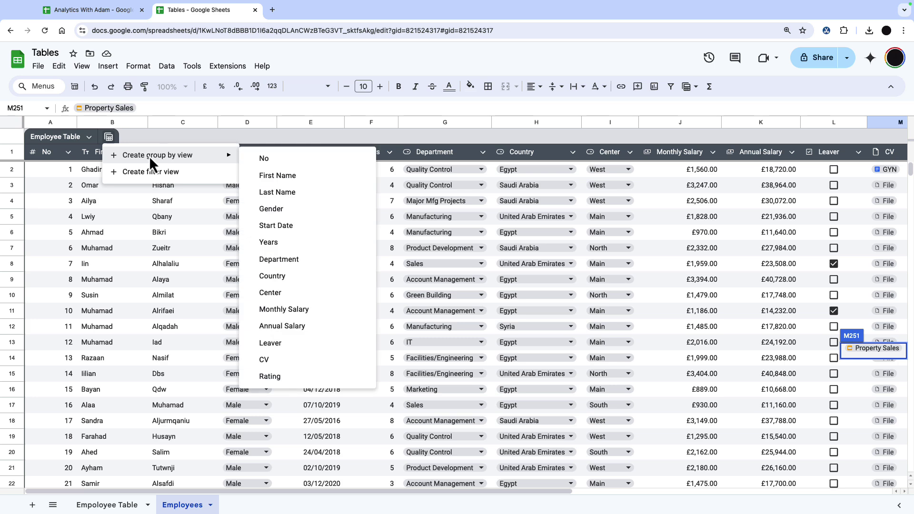
click(292, 279)
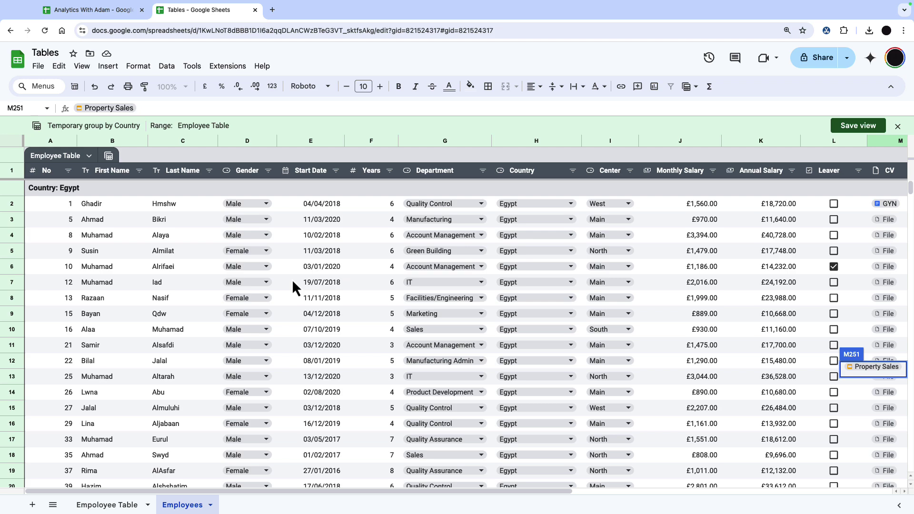
scroll(313, 261, down, 20)
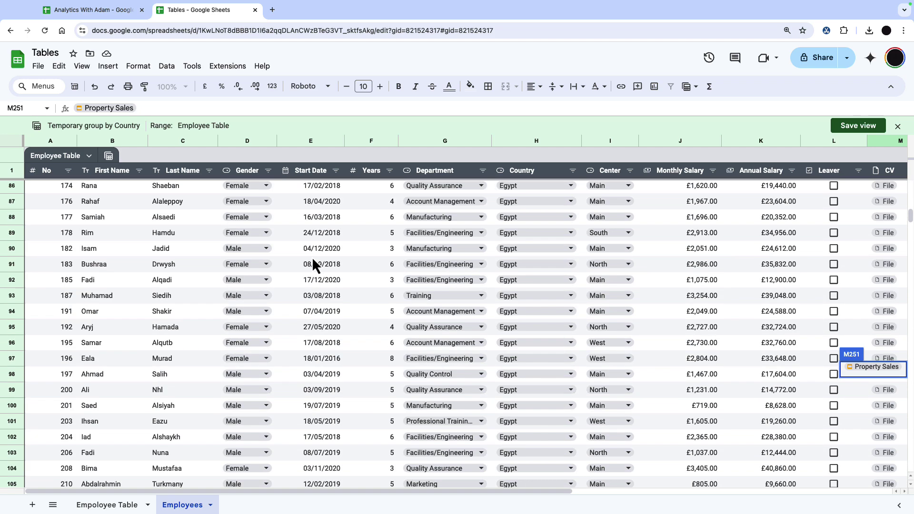
scroll(312, 256, down, 12)
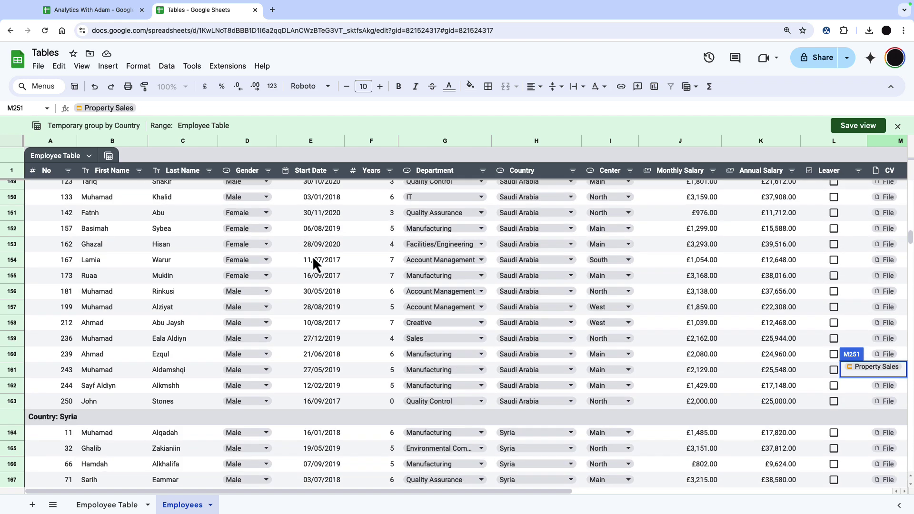
scroll(313, 259, up, 20)
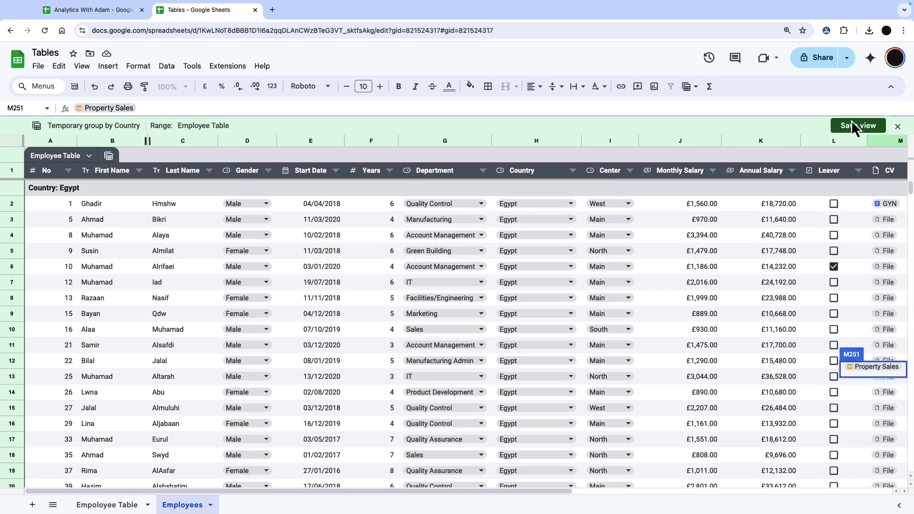
Save the grouping as the view 'Group by Country', then close it.
click(855, 128)
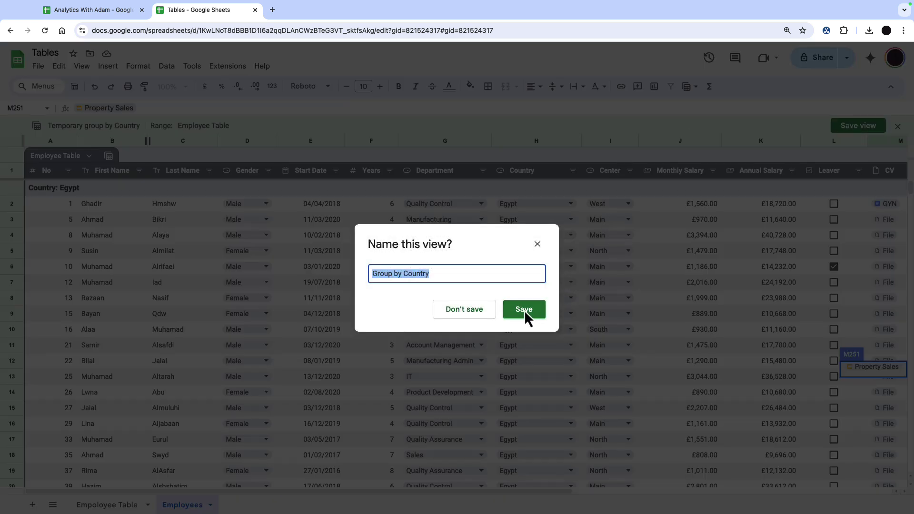
click(524, 310)
click(897, 127)
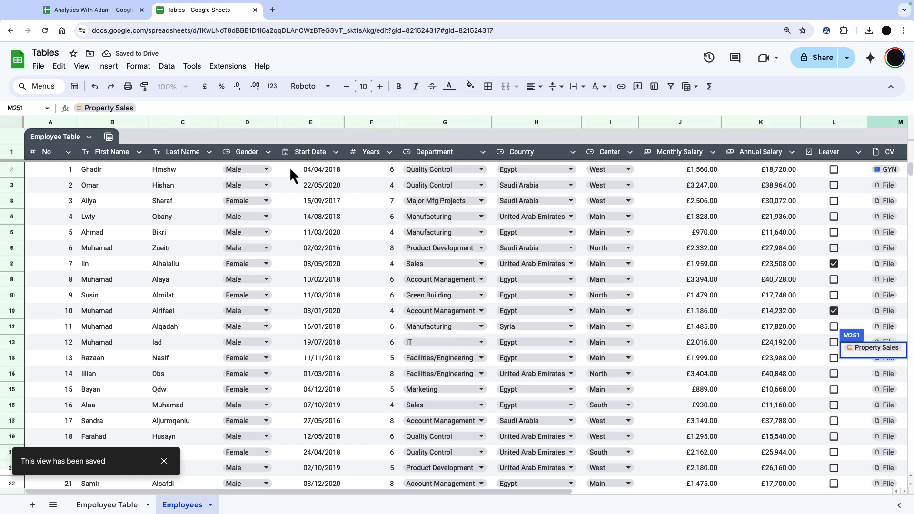
Reopen the saved Group by Country view, then close it again.
click(109, 137)
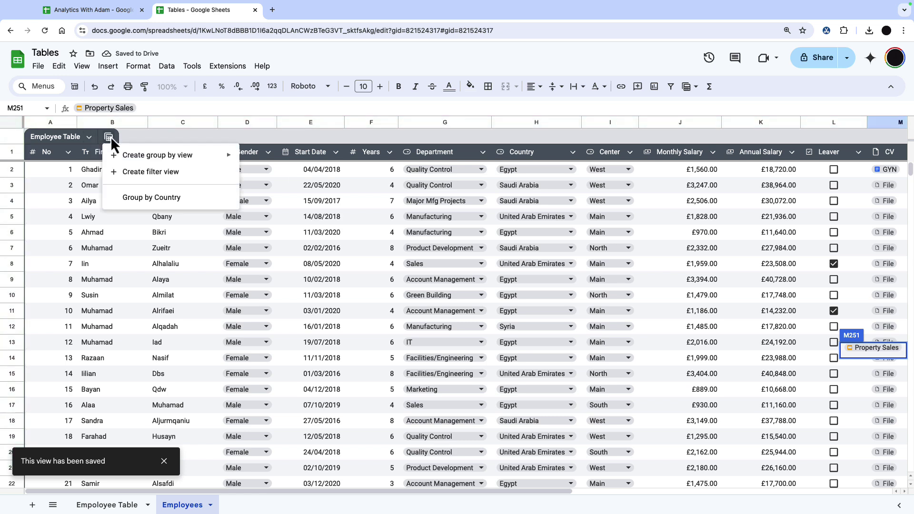
click(171, 198)
click(897, 127)
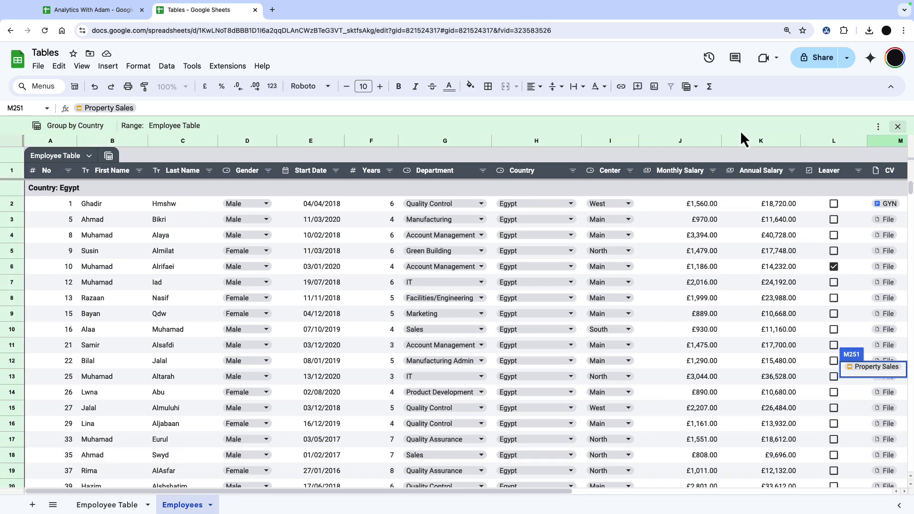
Create a filter view showing only rows where Years is greater than 4.
click(108, 137)
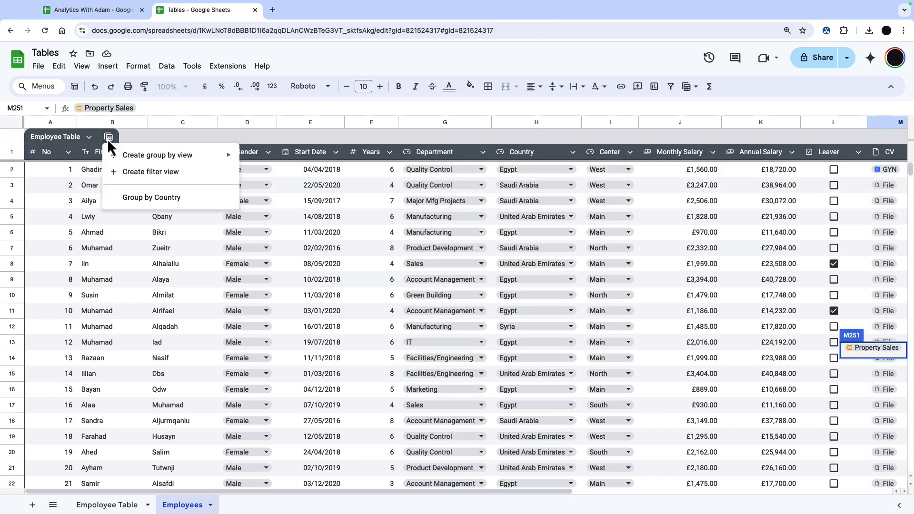
click(159, 171)
click(389, 170)
click(321, 309)
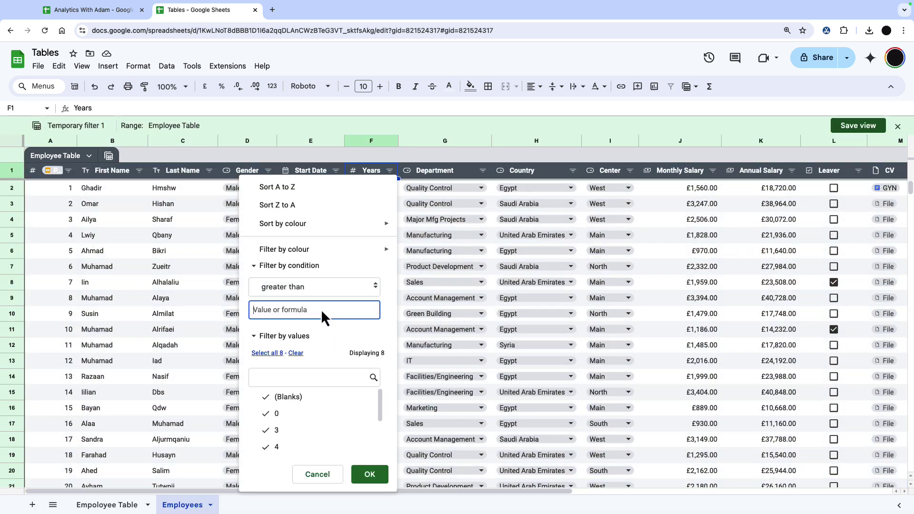
text(4)
key(Return)
scroll(364, 339, up, 10)
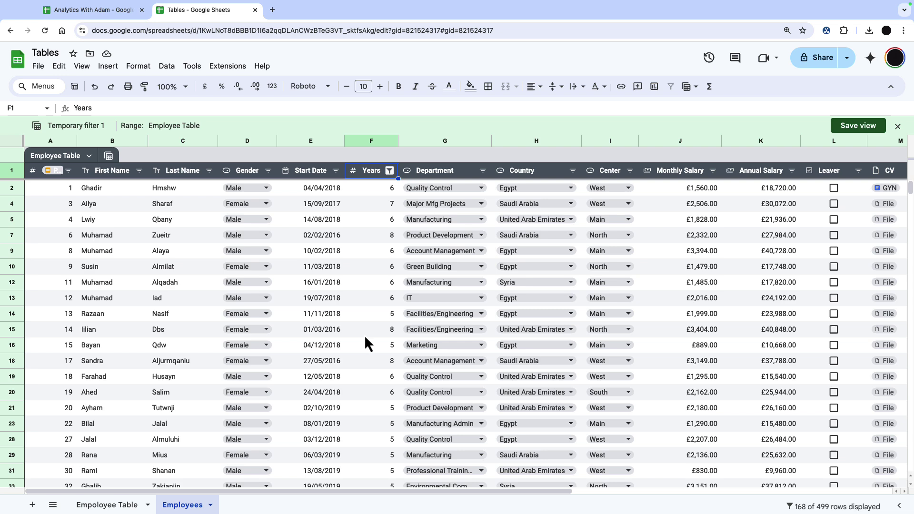
Save the filter view under the name 'Long term Employees'.
click(857, 126)
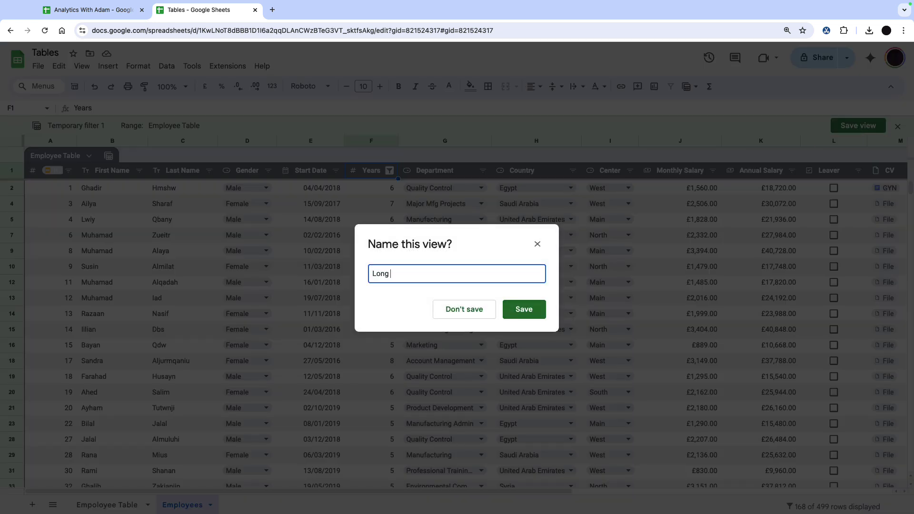
text(Long term EMpl)
key(Return)
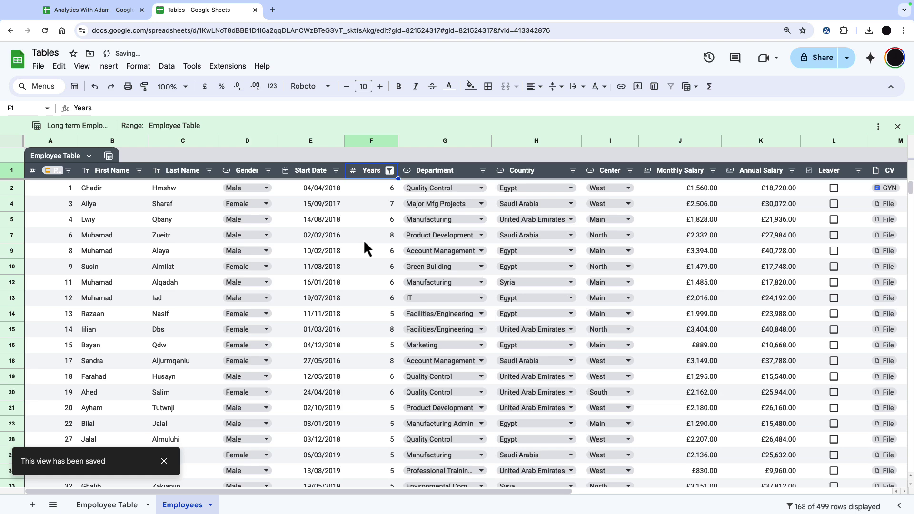
Open the Employee Table's views menu listing Group by Country and Long term Employees.
click(109, 138)
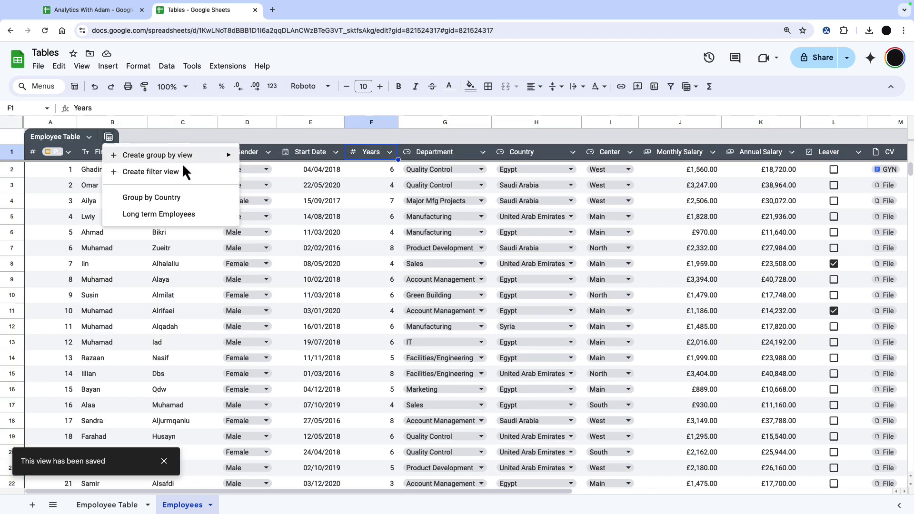